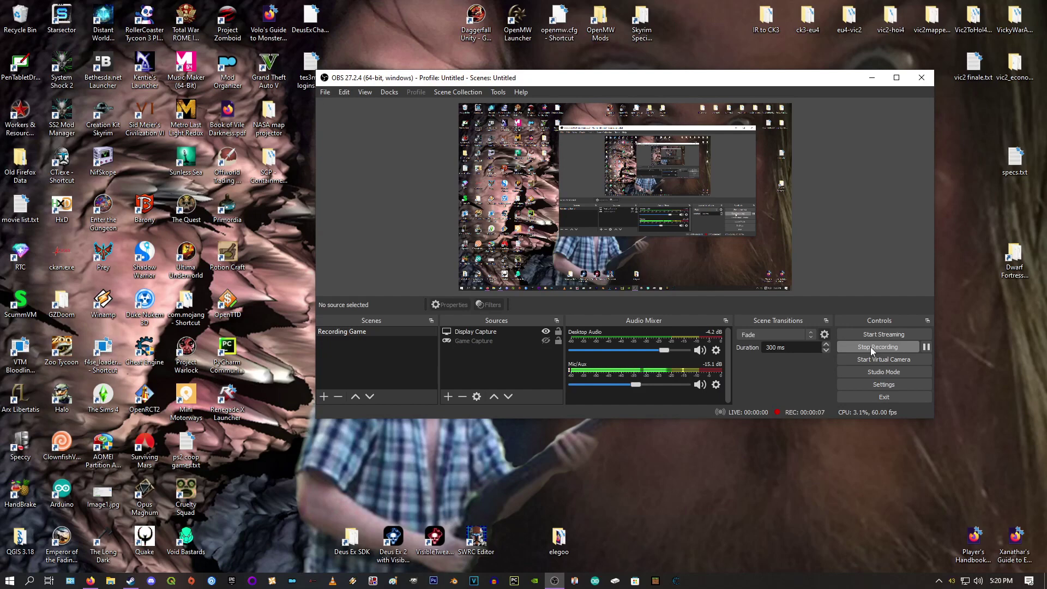
Leave OBS recording, briefly open and minimize Steam, and return to Firefox's 7-Zip 22.00 download page.
left_click(301, 502)
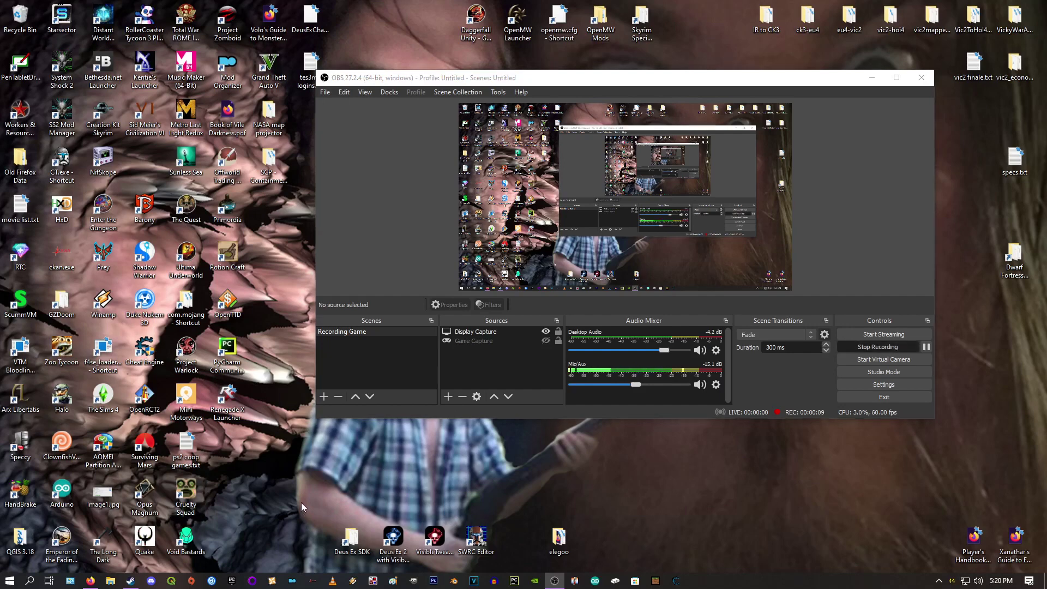
left_click(129, 582)
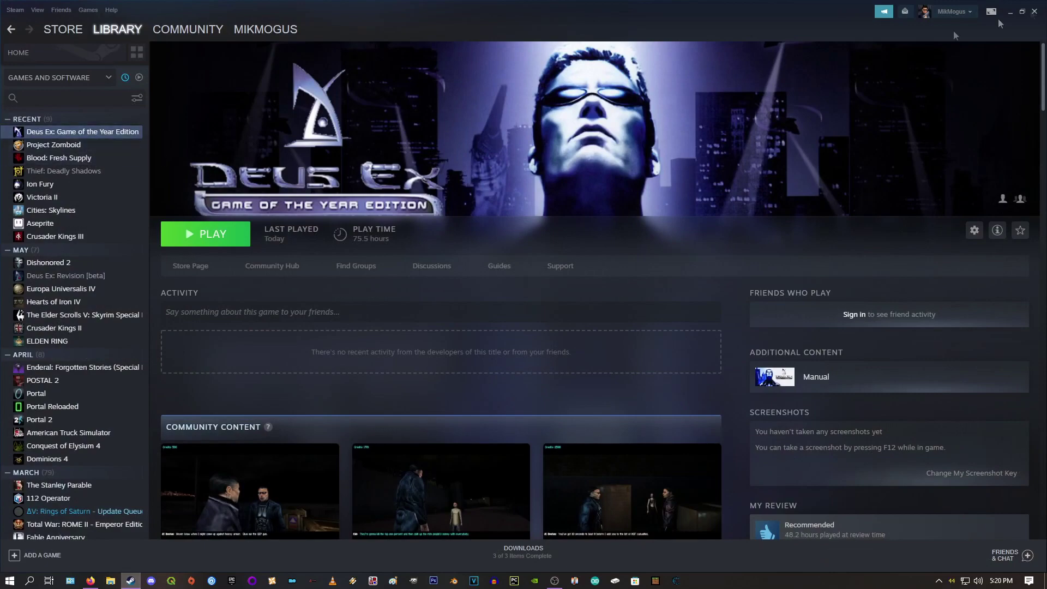
left_click(1010, 12)
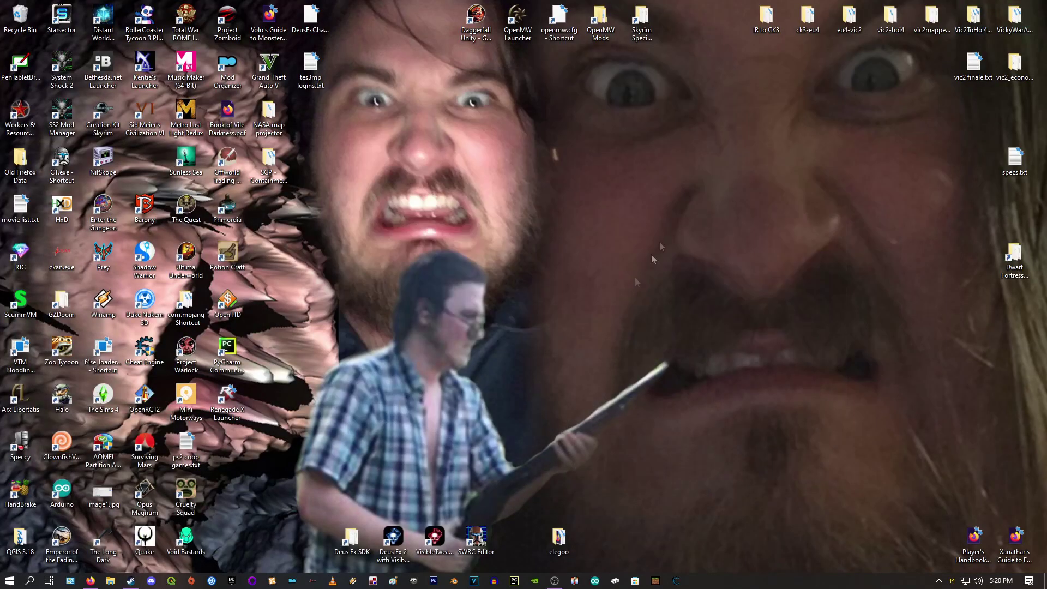
left_click(91, 581)
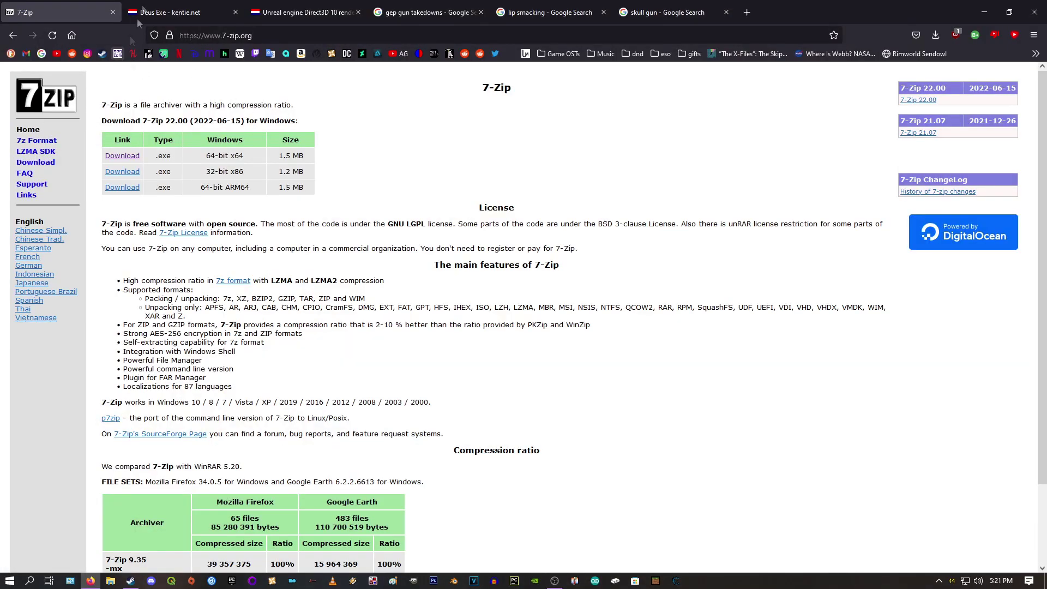
left_click(158, 10)
left_click(273, 12)
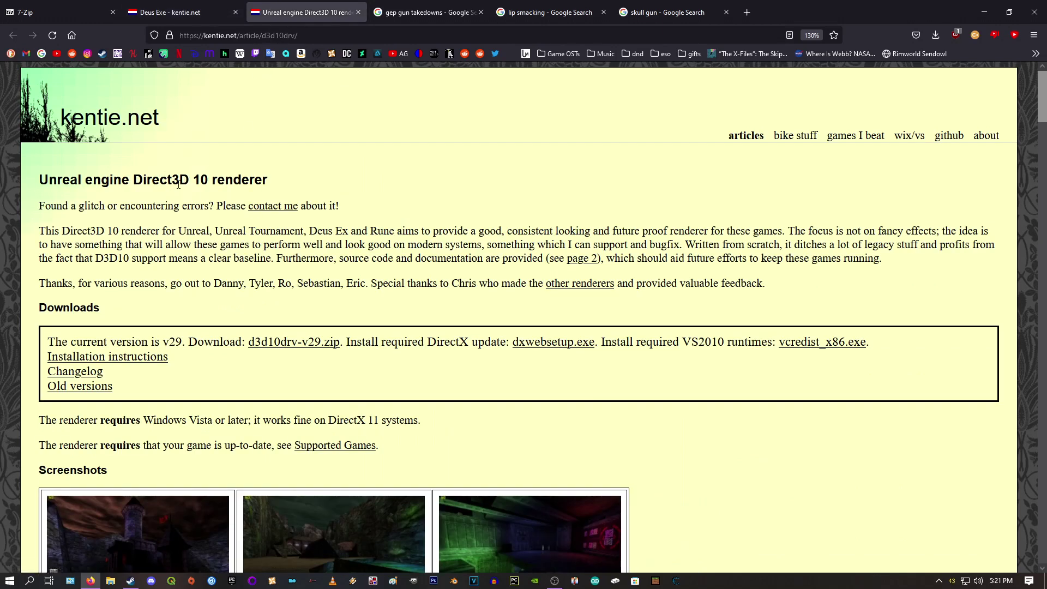
left_click(41, 10)
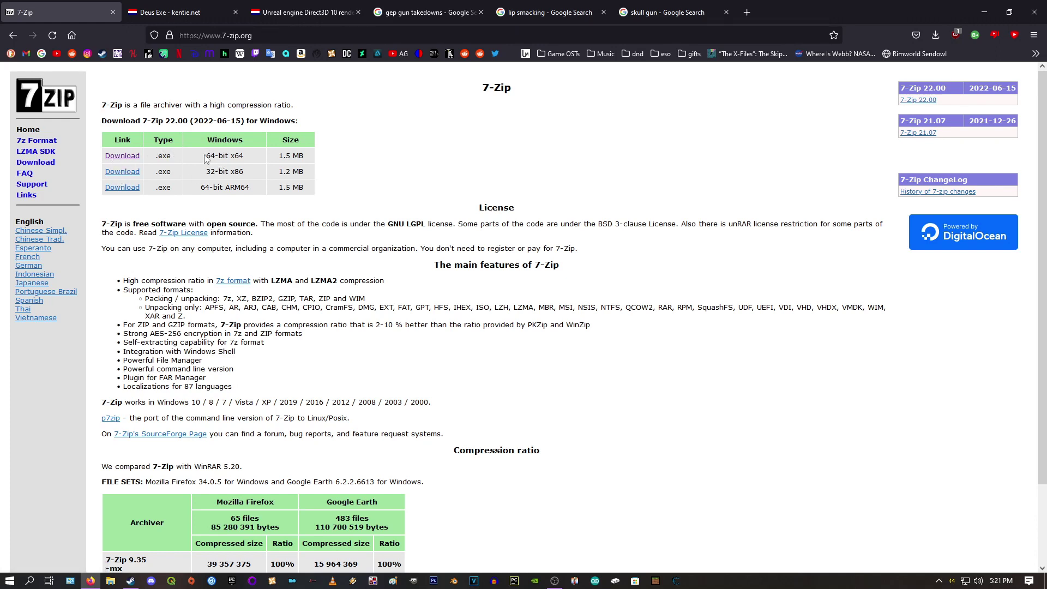
left_click_drag(206, 157, 248, 157)
left_click_drag(207, 173, 263, 175)
left_click(254, 164)
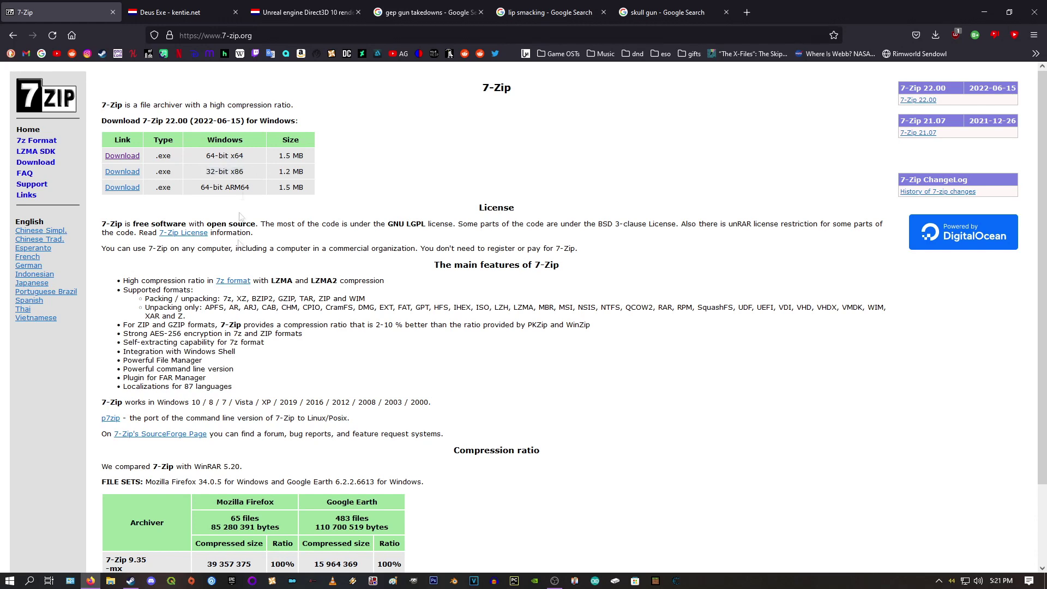
left_click(3, 584)
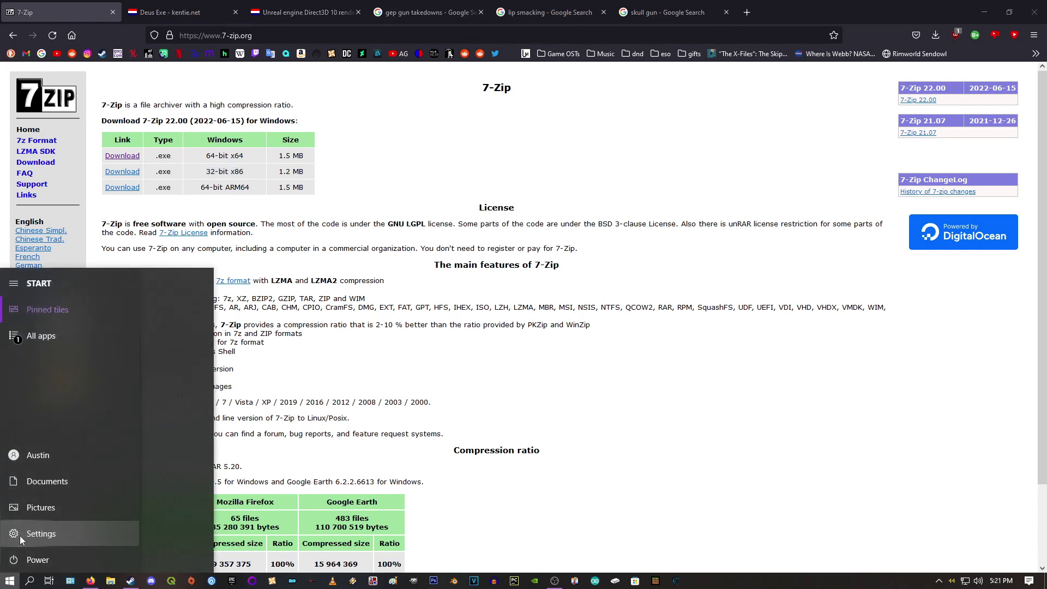
Check Settings > About your PC: the system type is 64-bit with an x64-based processor.
left_click(19, 535)
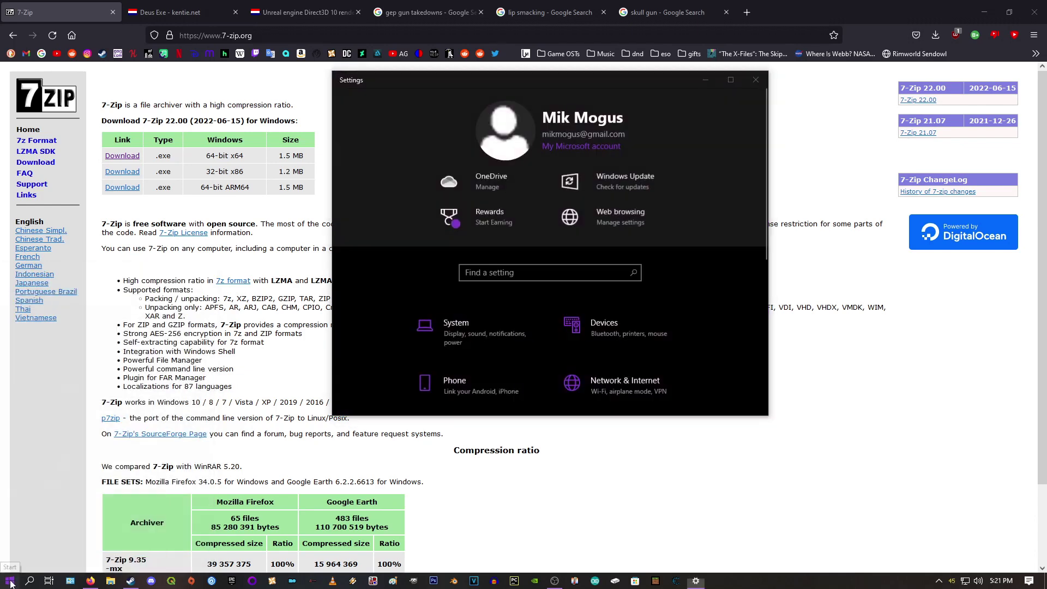
left_click(10, 584)
left_click(10, 584)
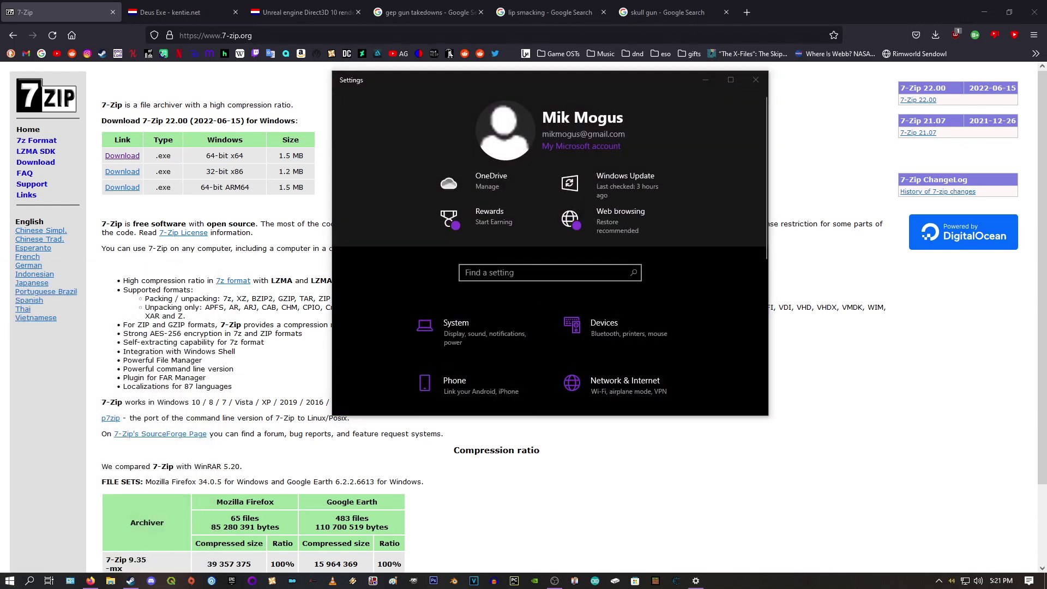
left_click(509, 271)
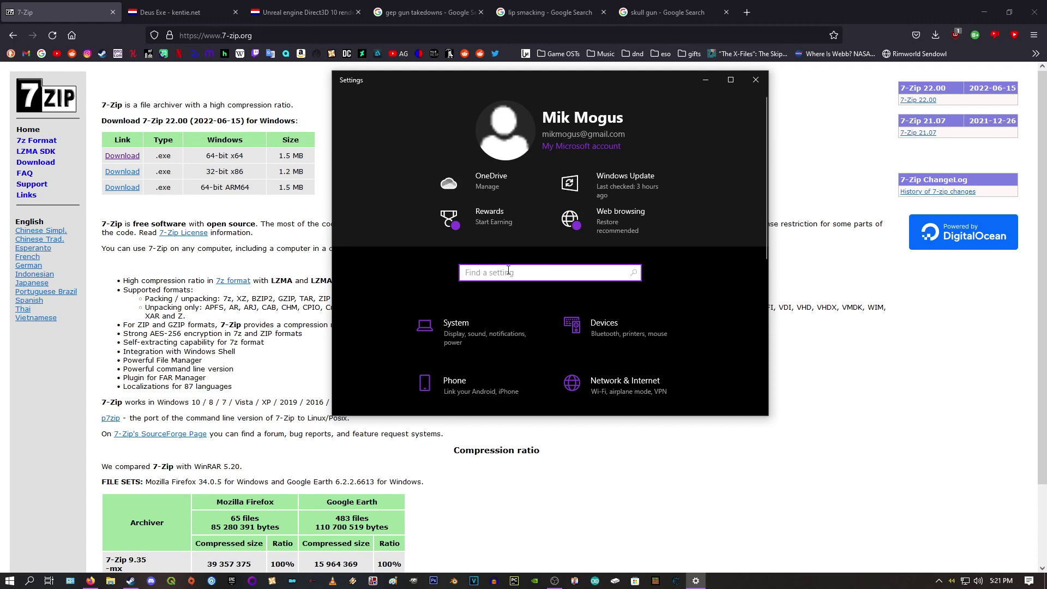
type("about")
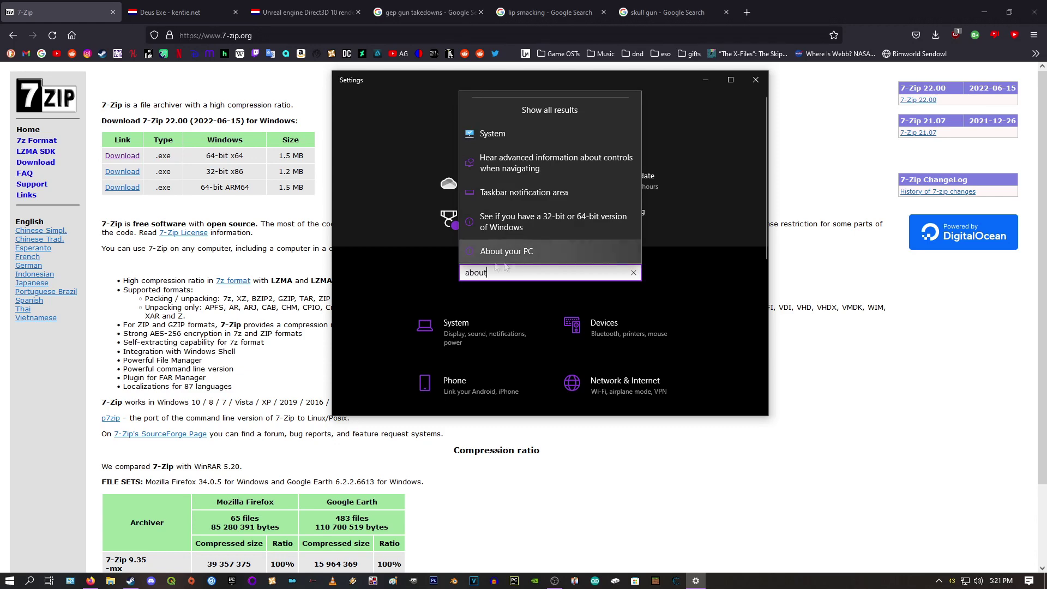
left_click(508, 250)
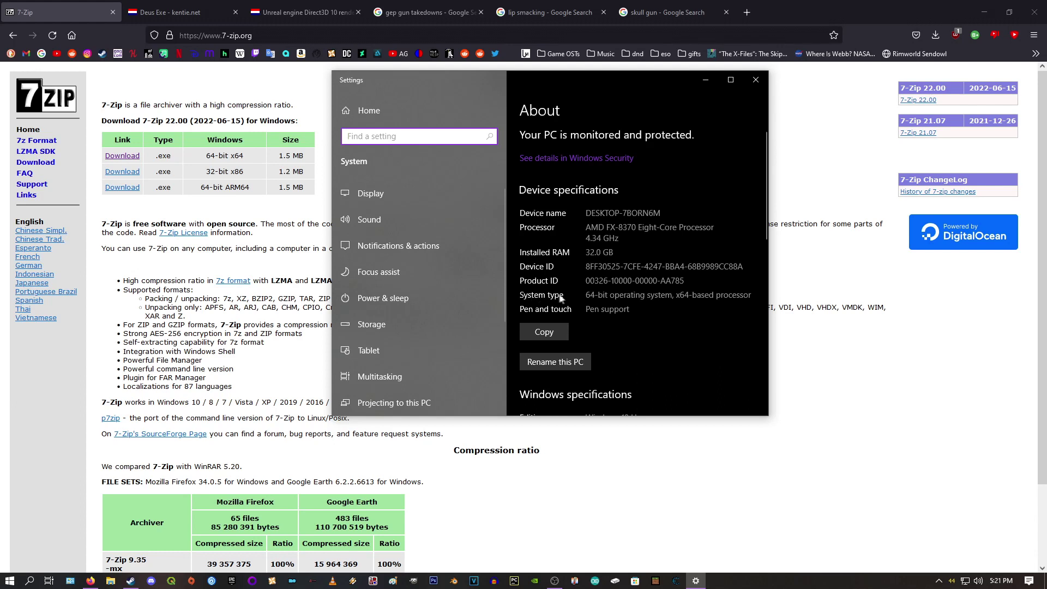
left_click(577, 298)
left_click_drag(586, 295, 745, 294)
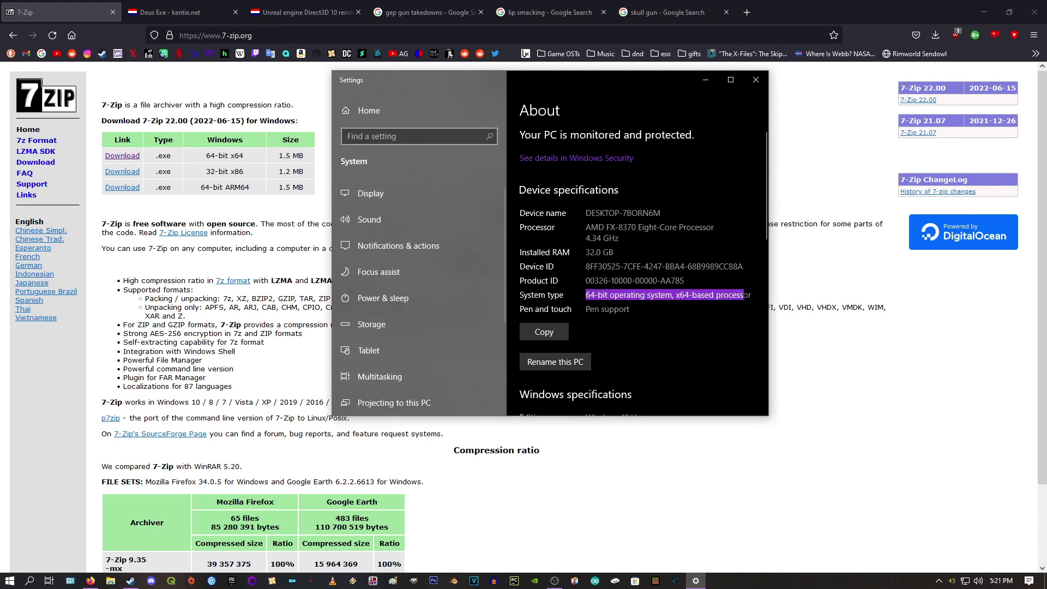
left_click(755, 79)
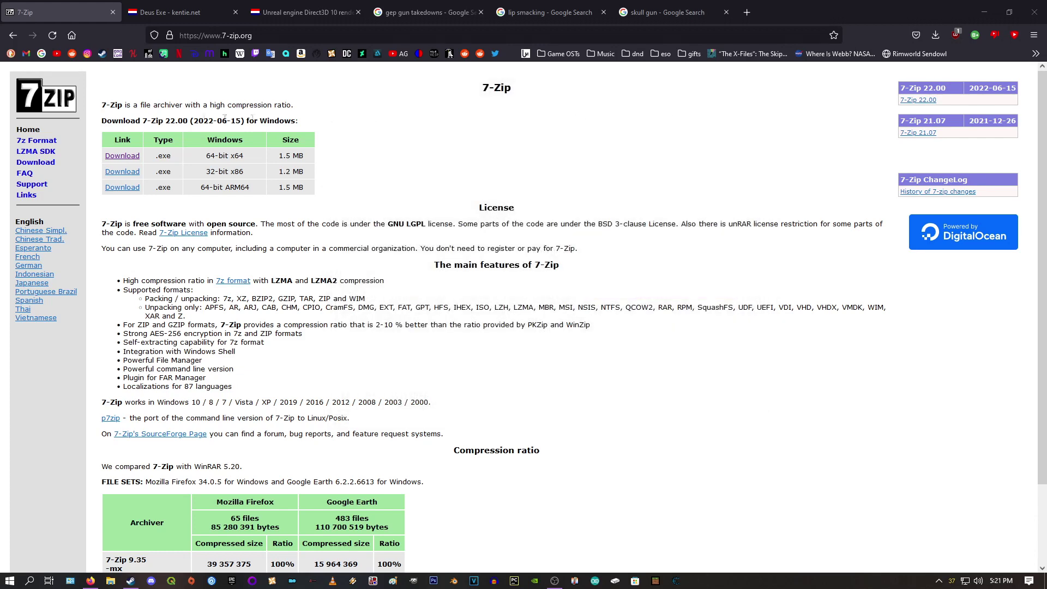
Download the 64-bit x64 7-Zip 22.00 installer and install it to C:\Program Files\7-Zip\.
left_click(119, 160)
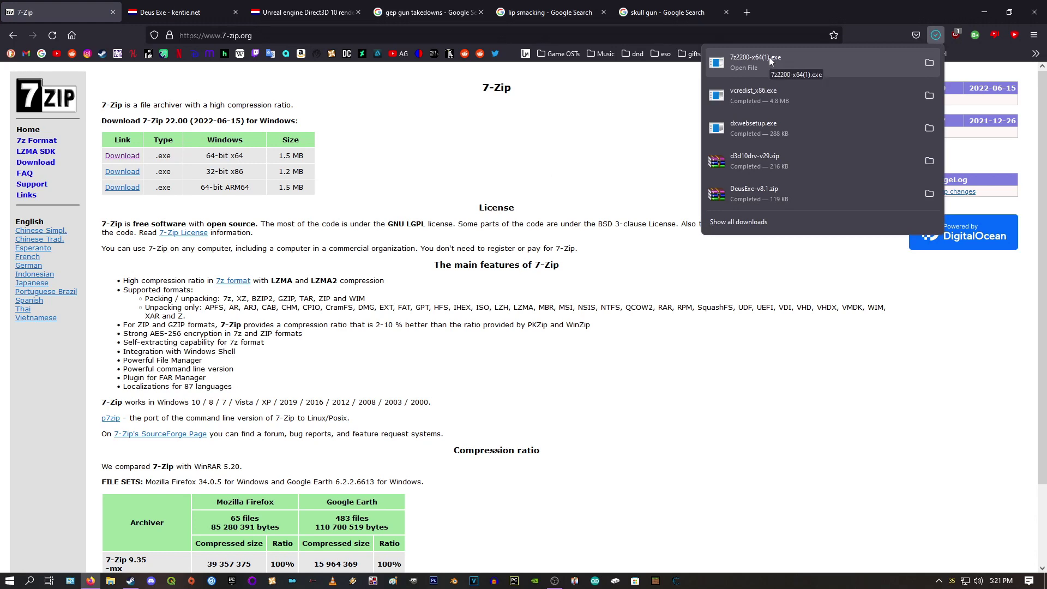
left_click(769, 57)
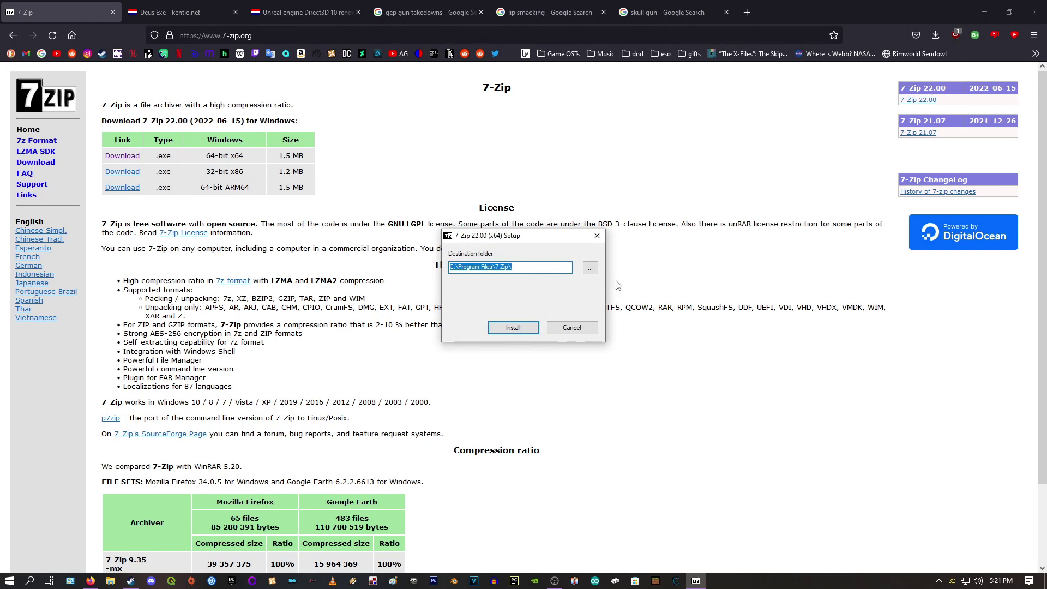
left_click_drag(481, 236, 521, 218)
left_click(548, 245)
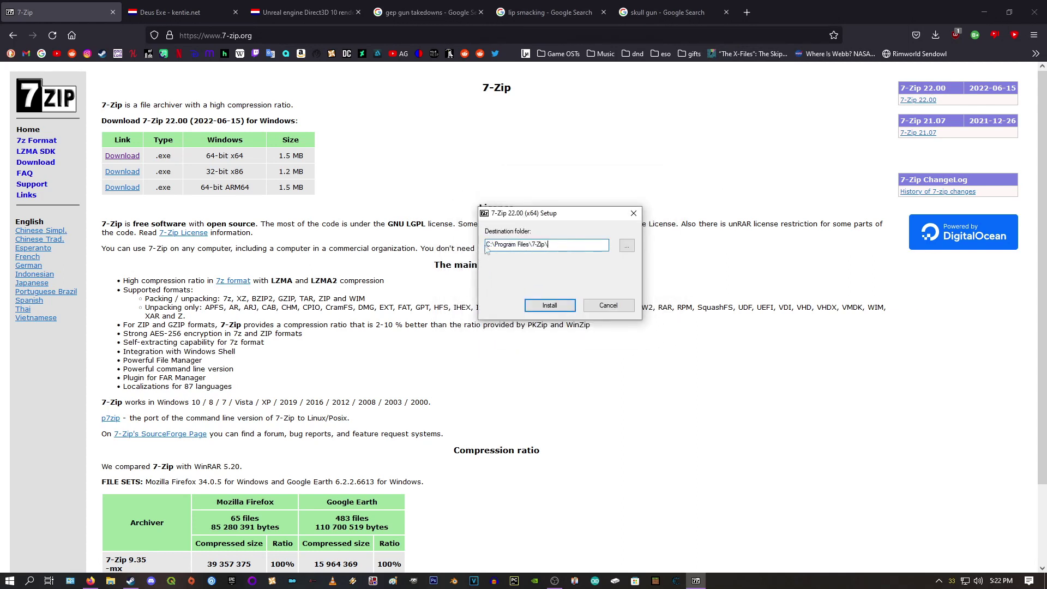
left_click(546, 306)
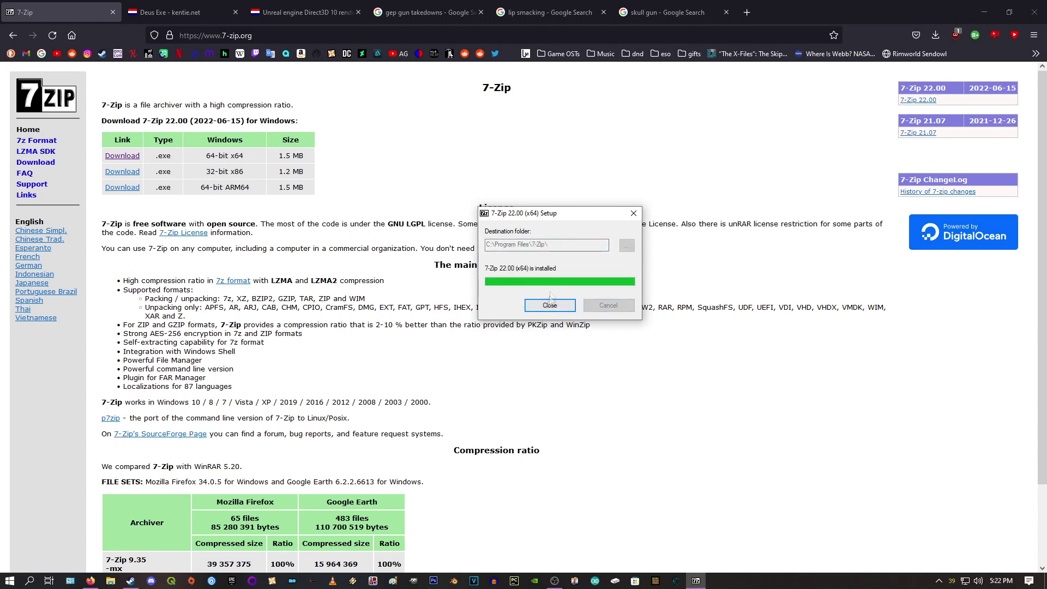
left_click_drag(539, 217, 517, 197)
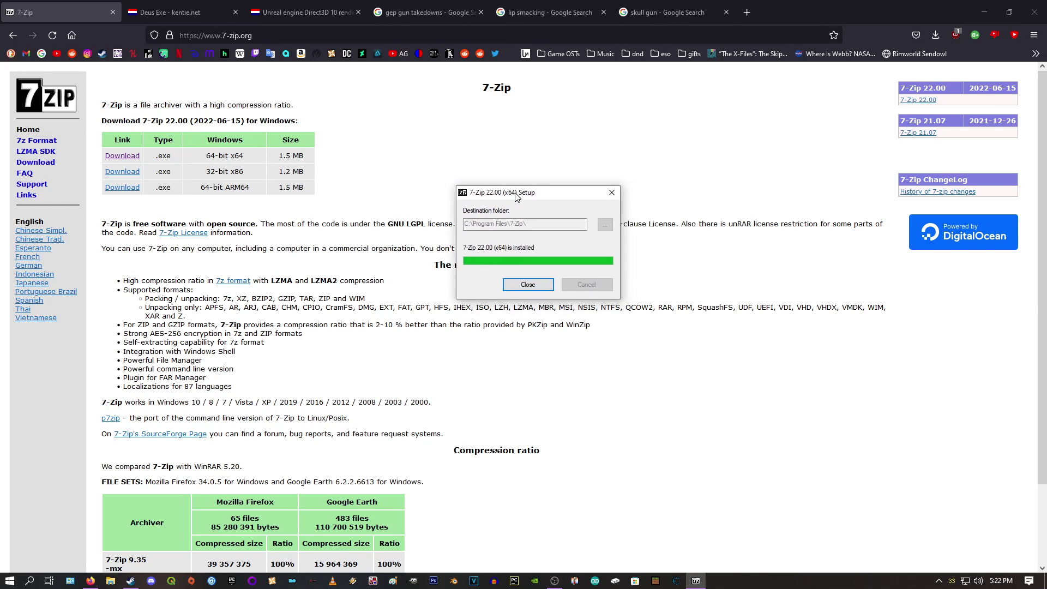
left_click(528, 285)
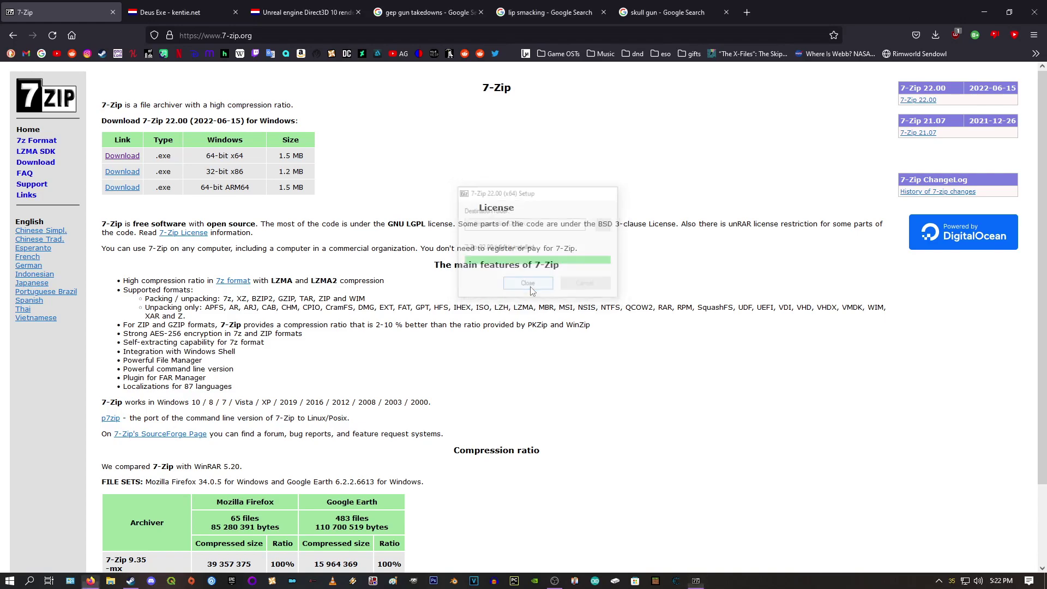
From the Deus Exe article's Downloads section, download vcredist_x86.exe, the Visual Studio 2015 runtime.
left_click(155, 9)
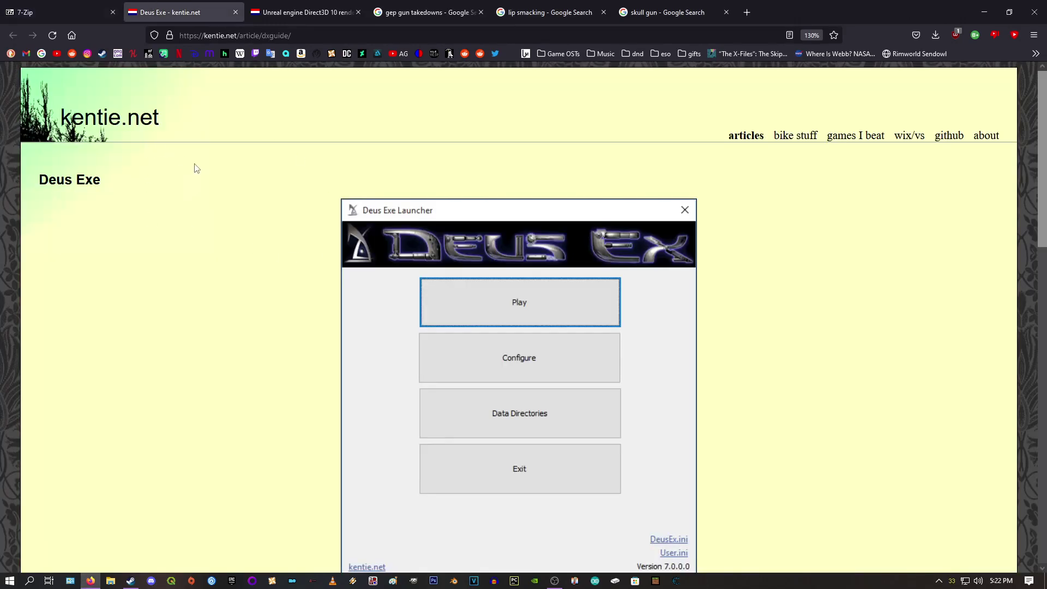
scroll(196, 159, "down", 4)
scroll(159, 257, "down", 4)
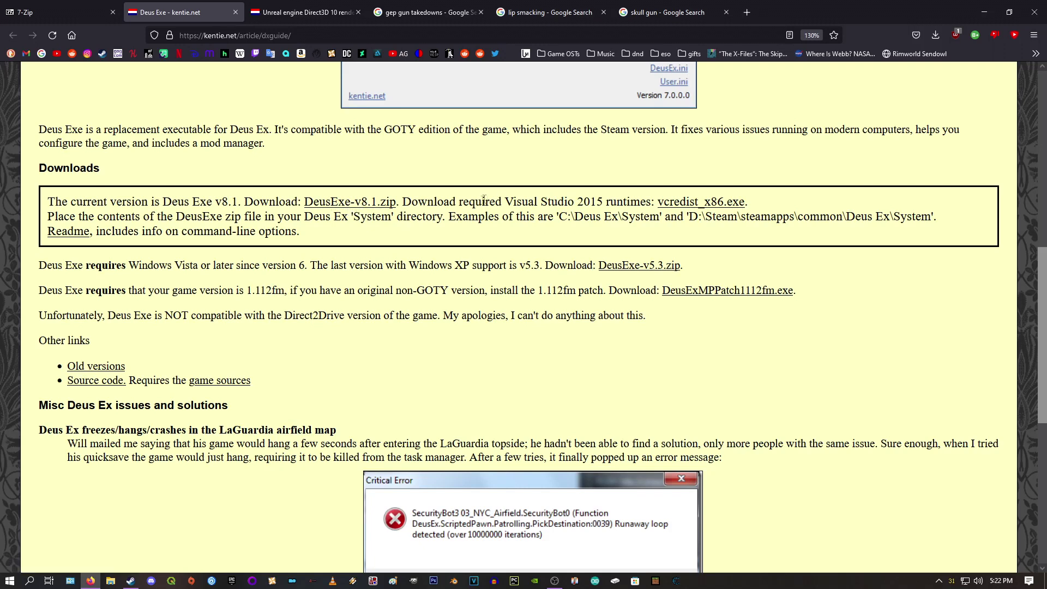
left_click_drag(404, 202, 644, 196)
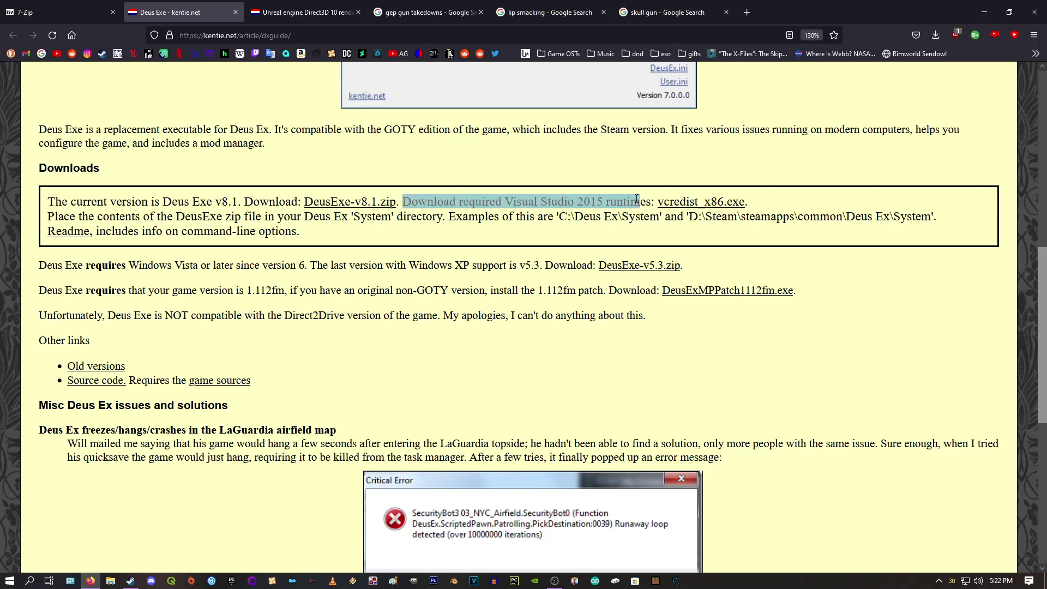
left_click(637, 200)
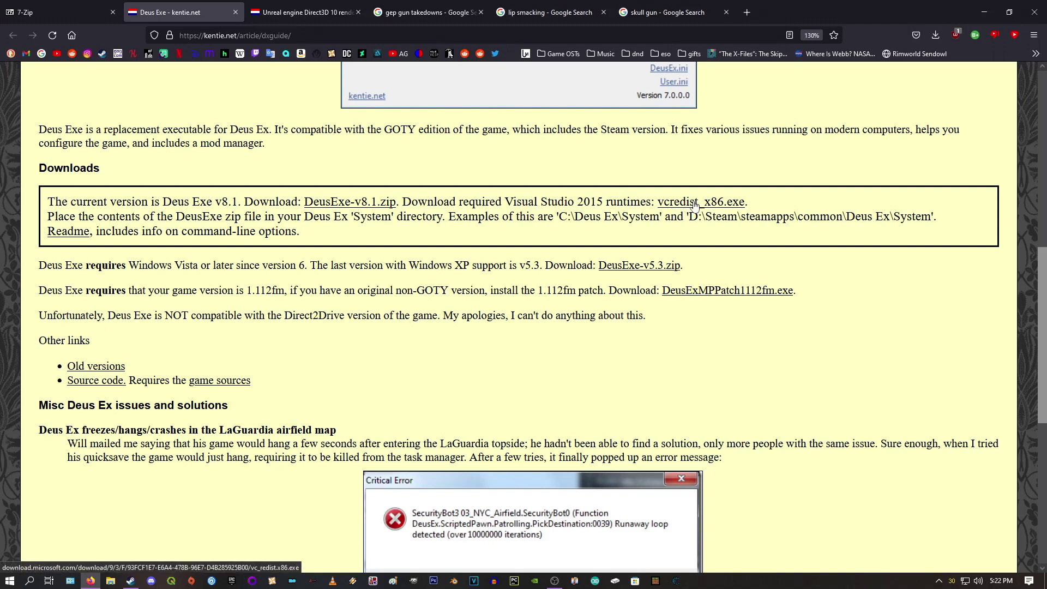
left_click(695, 204)
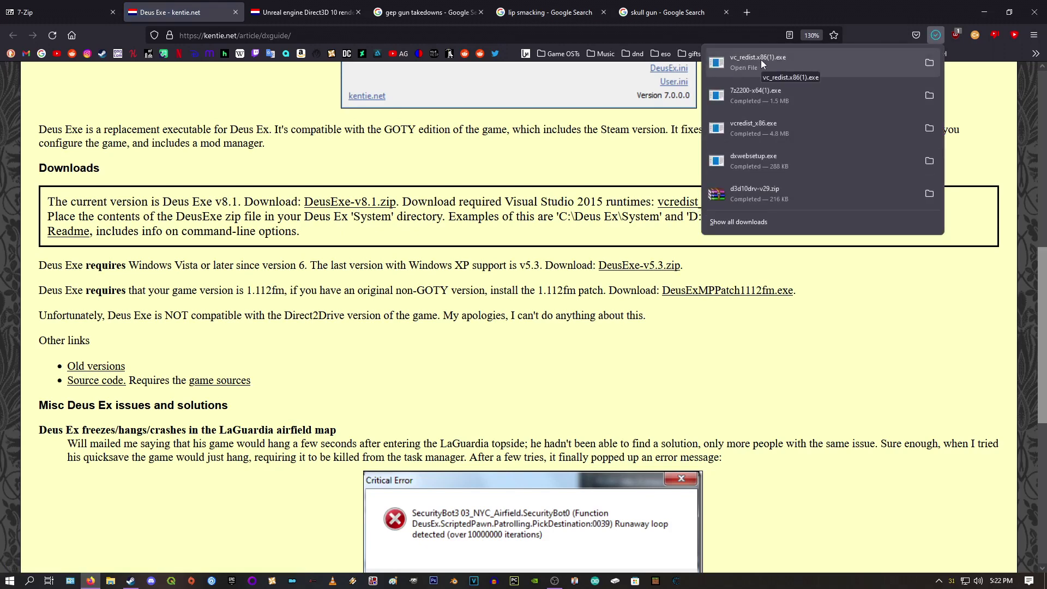
Run vc_redist.x86(1).exe, accept the licence and install; dismiss the 0x80070666 already-installed failure.
left_click(761, 61)
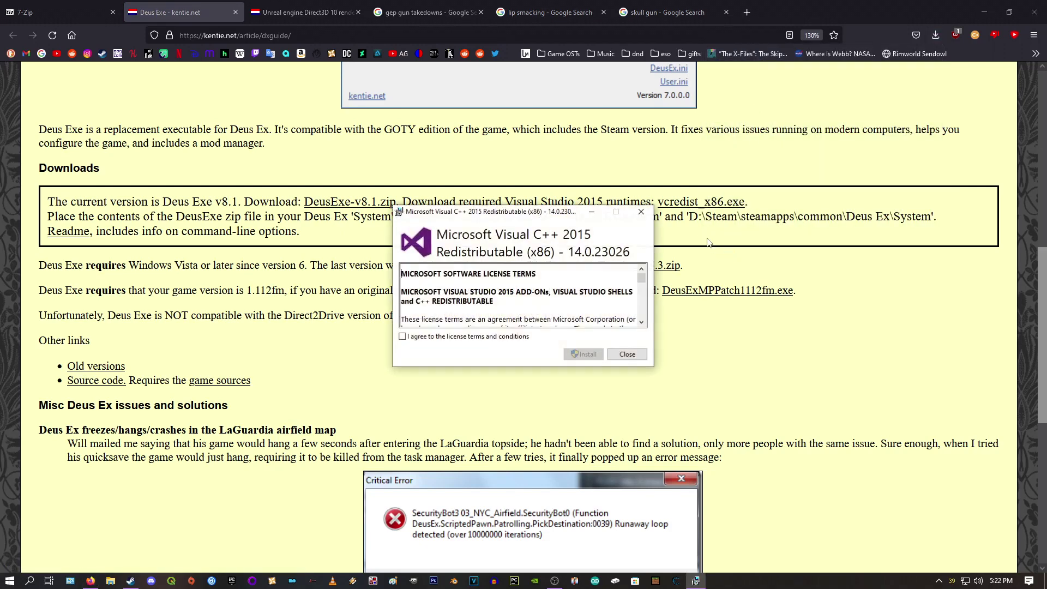
left_click(403, 336)
left_click(584, 354)
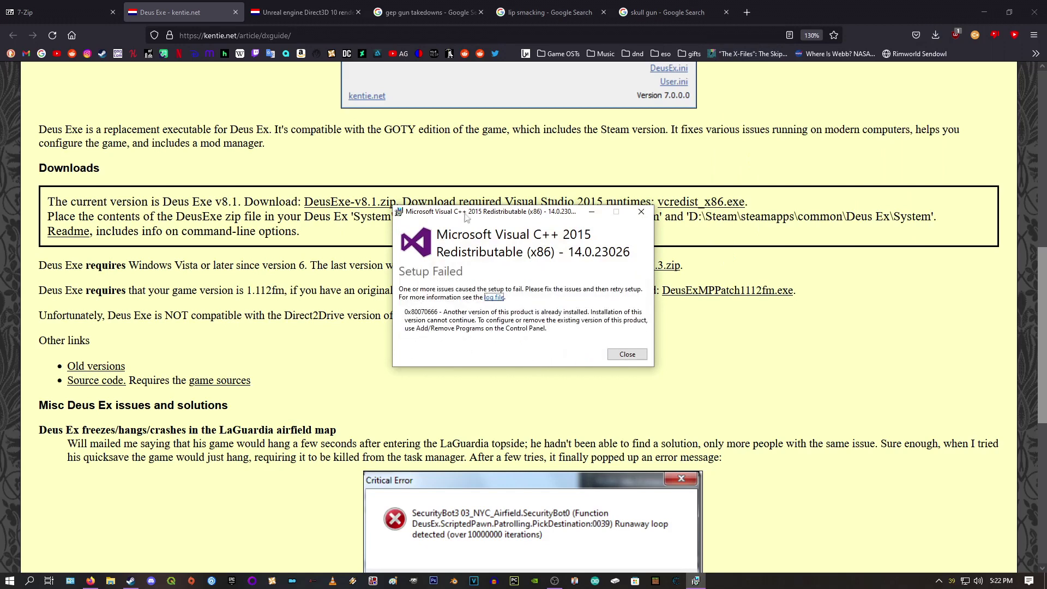
left_click_drag(465, 211, 483, 176)
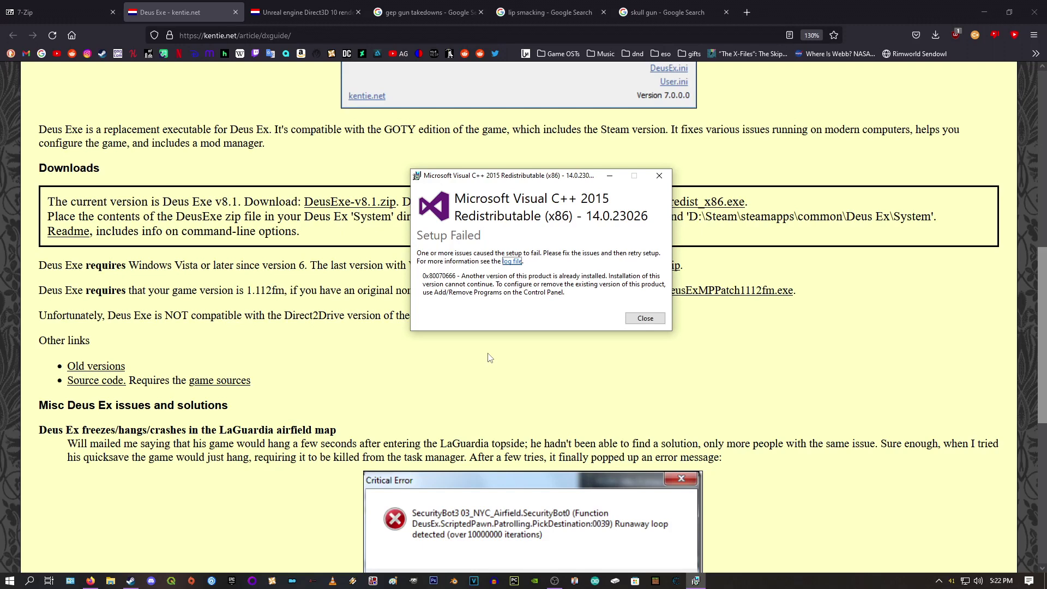
left_click(644, 319)
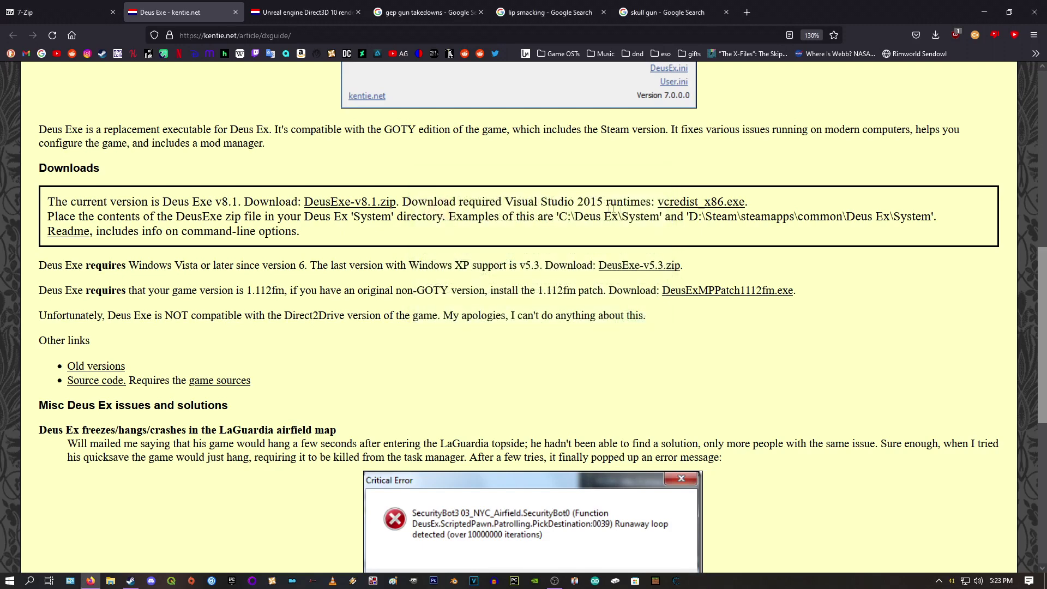
Open DeusExe-v8.1.zip from the Downloads folder in 7-Zip, showing deusex.exe and DeusExe.u.
left_click(110, 581)
double_click(617, 164)
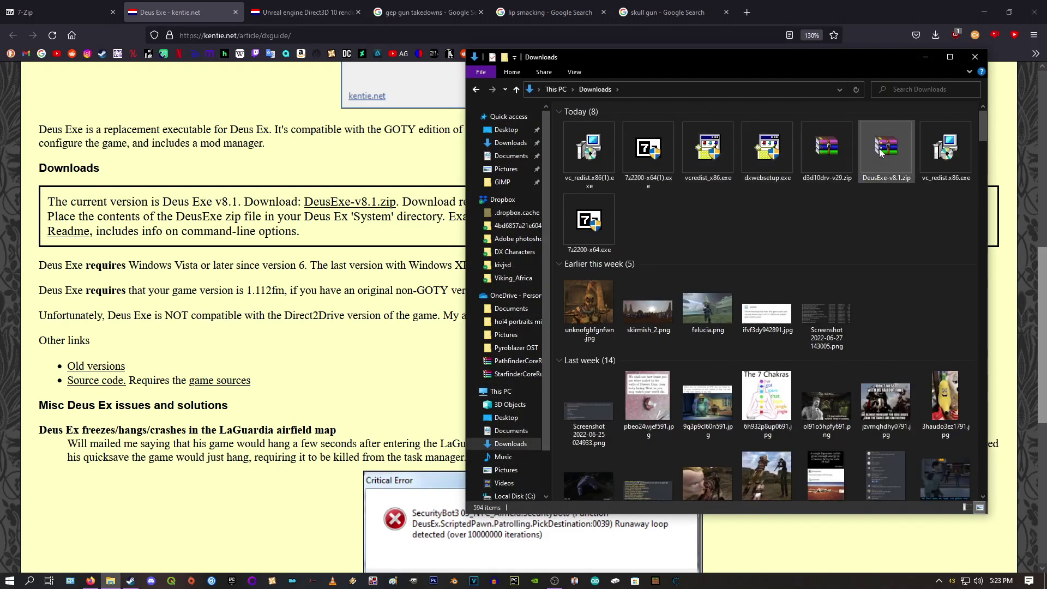
left_click_drag(853, 61, 746, 69)
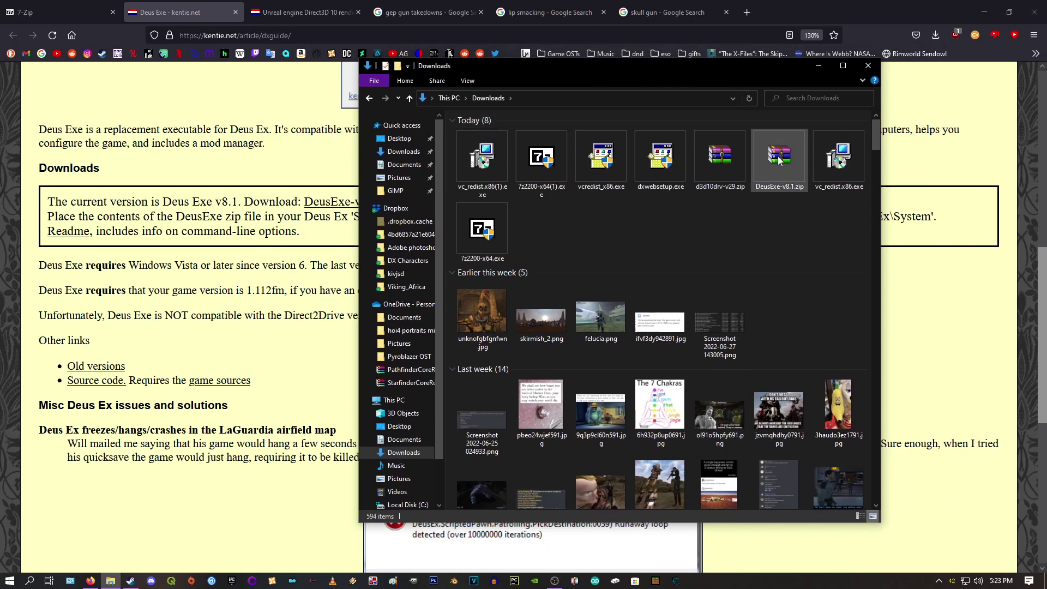
left_click(778, 156)
right_click(778, 162)
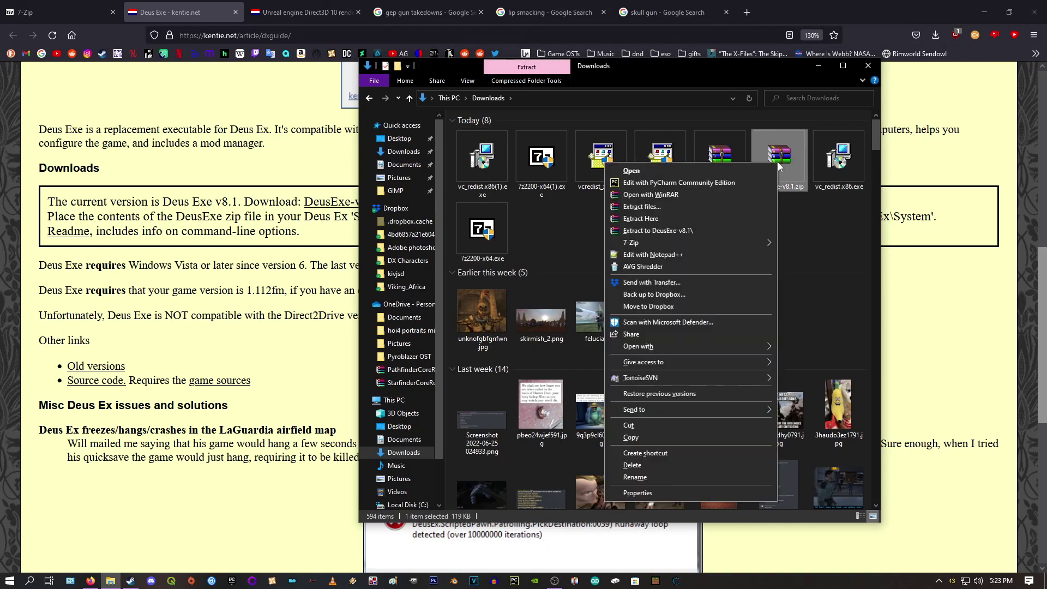
mouse_move(636, 247)
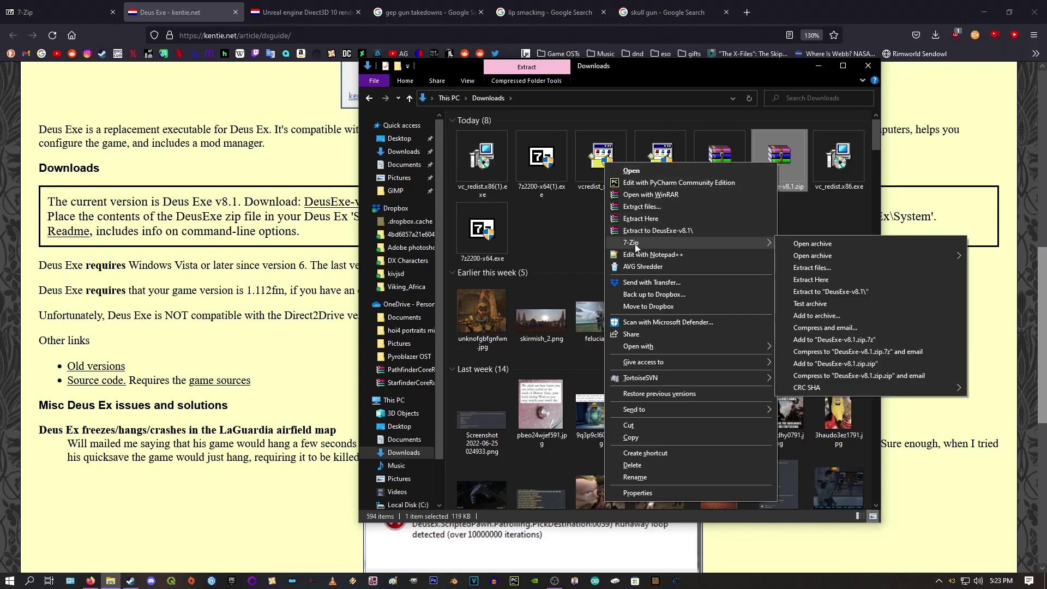
left_click(823, 244)
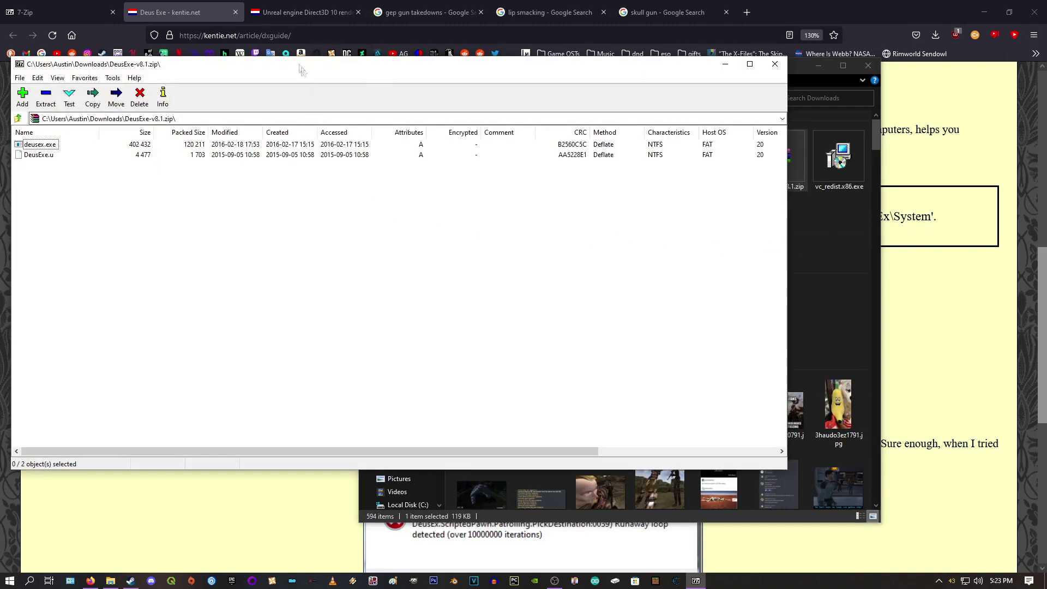
left_click_drag(302, 70, 348, 73)
mouse_move(121, 200)
left_mouse_down()
mouse_move(94, 151)
mouse_move(112, 188)
mouse_move(61, 143)
mouse_move(105, 200)
left_mouse_up()
Close the Downloads folder window and minimize Firefox to clear the desktop.
left_click(852, 85)
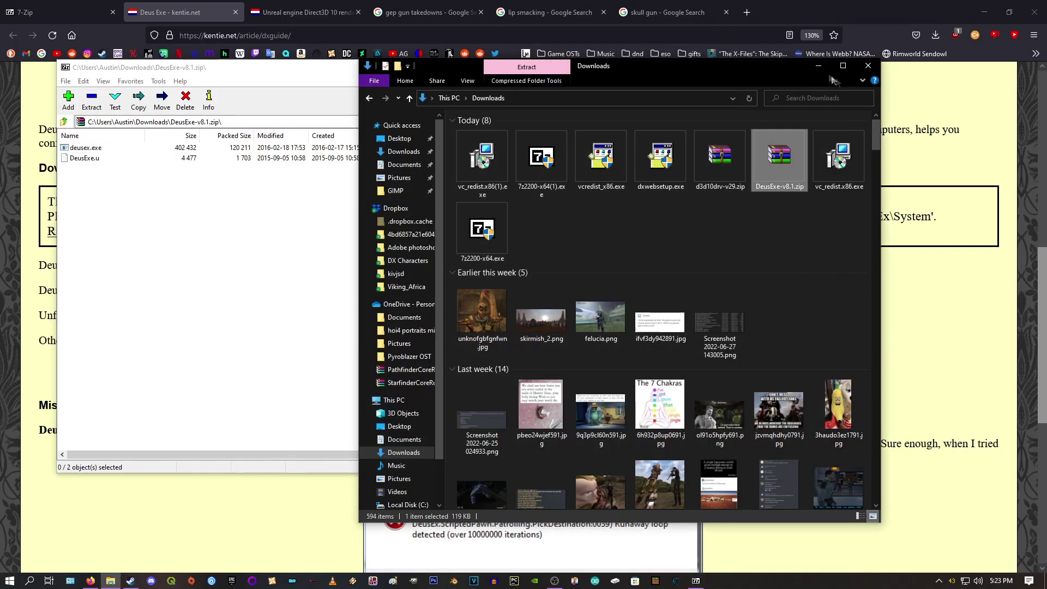
left_click(868, 65)
left_click(873, 72)
left_click(984, 12)
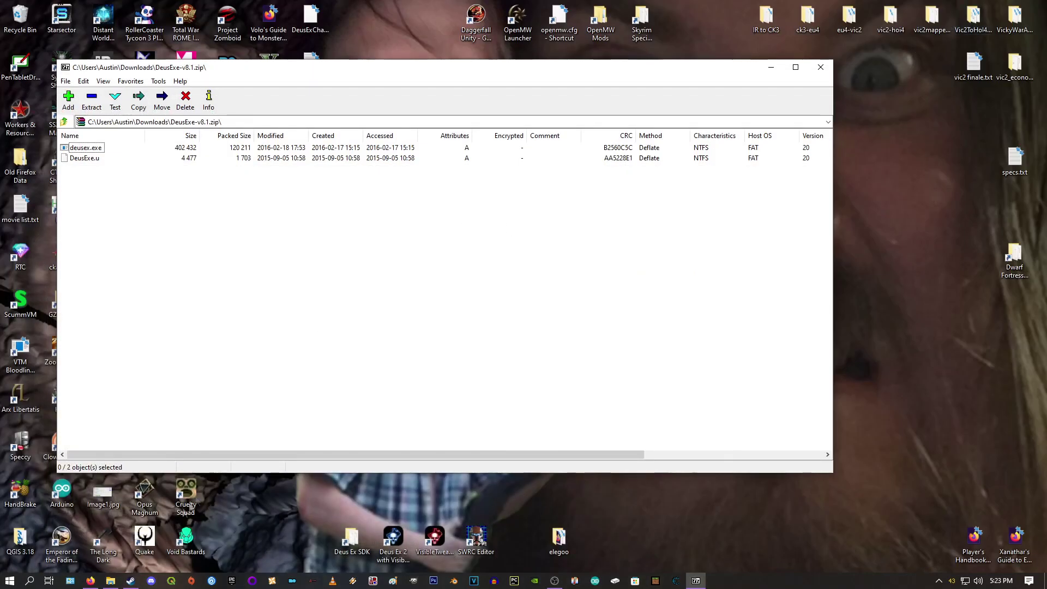
Open the Deus Ex install folder from Steam's library via Manage > Browse local files.
left_click(131, 581)
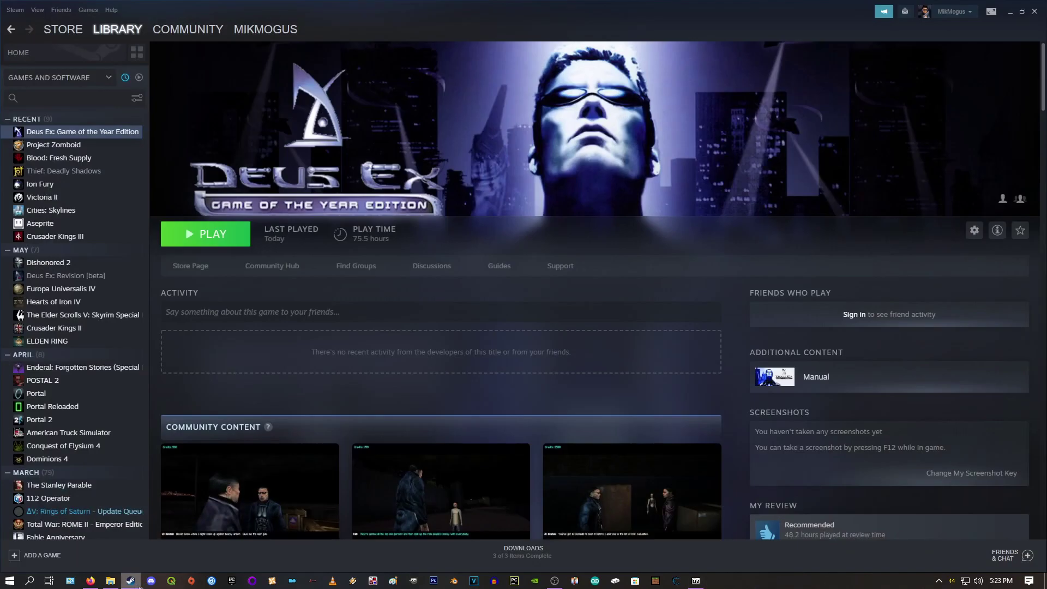
right_click(56, 133)
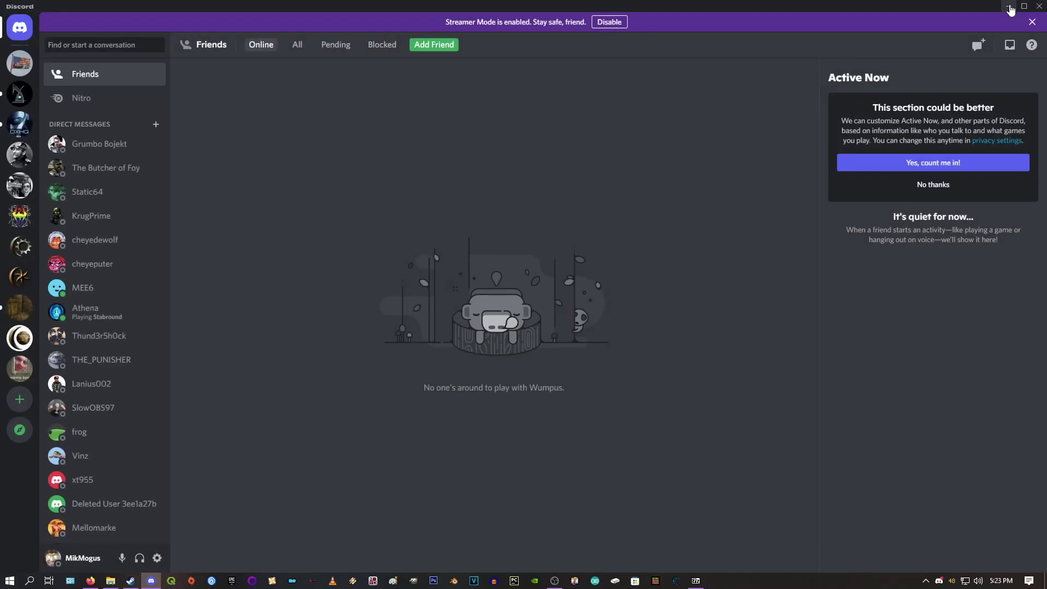
left_click(1010, 8)
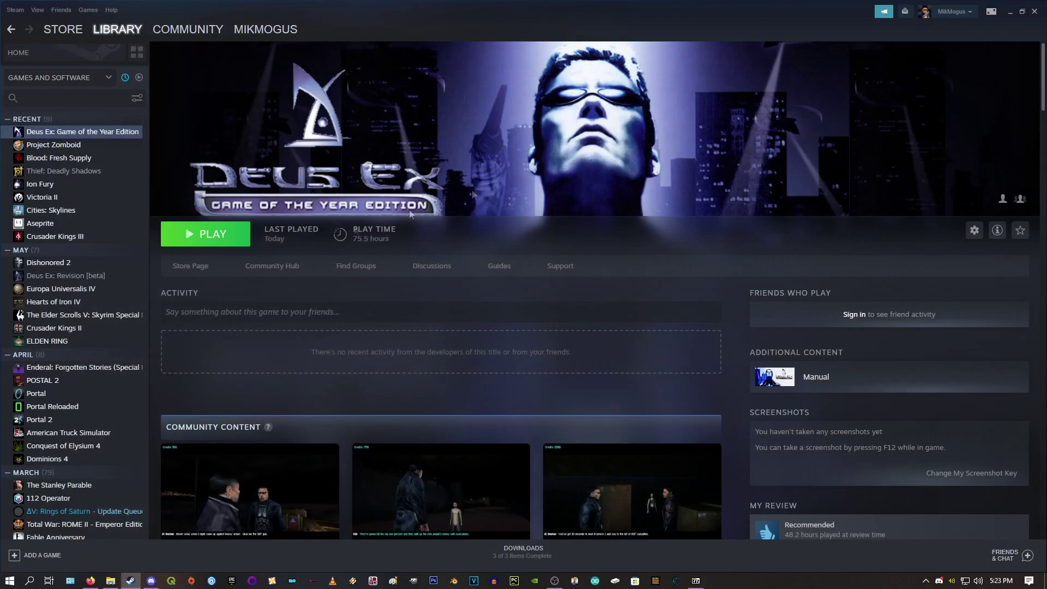
right_click(64, 133)
mouse_move(94, 166)
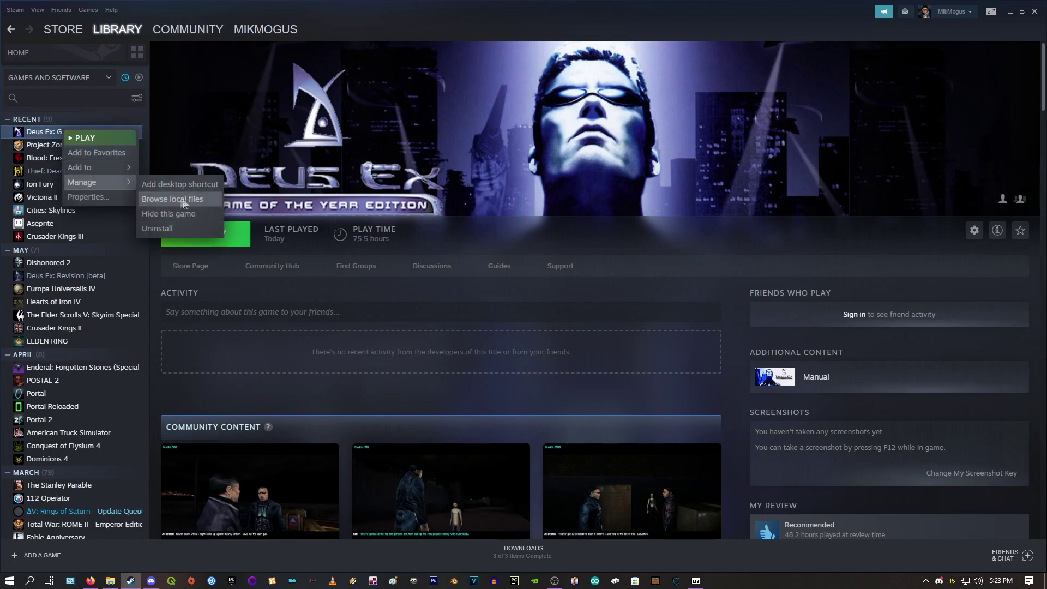
left_click(167, 203)
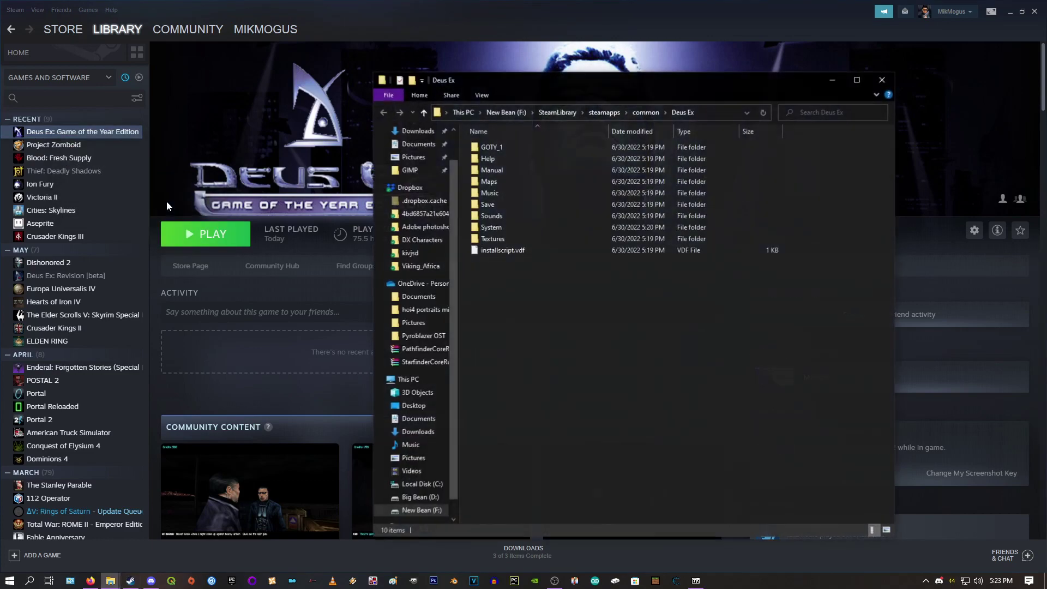
left_click_drag(633, 74, 679, 60)
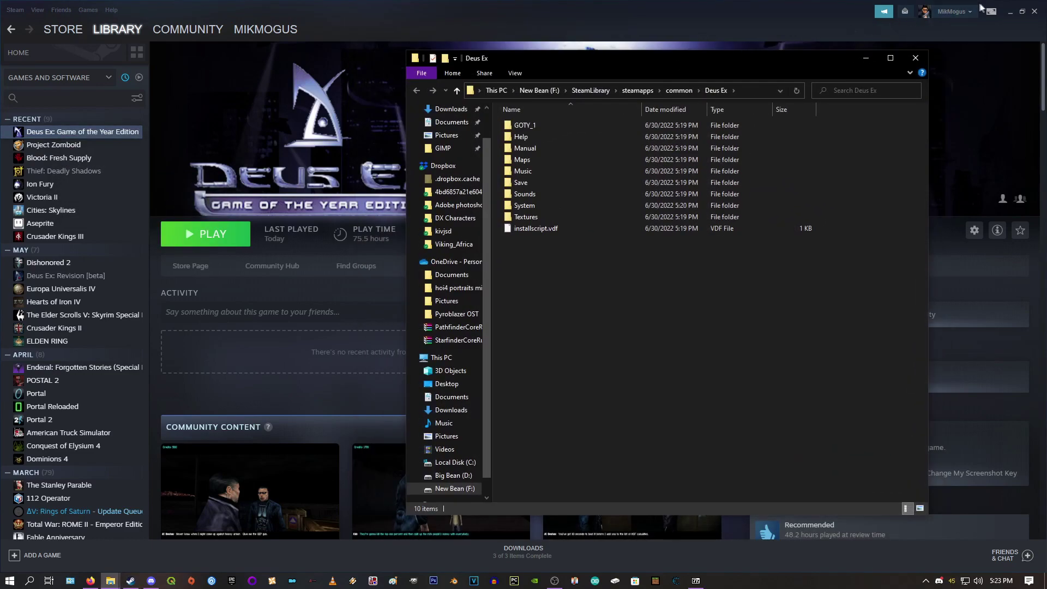
Copy deusex.exe and DeusExe.u from the archive into Deus Ex's System folder, replacing the old exe.
left_click(1009, 13)
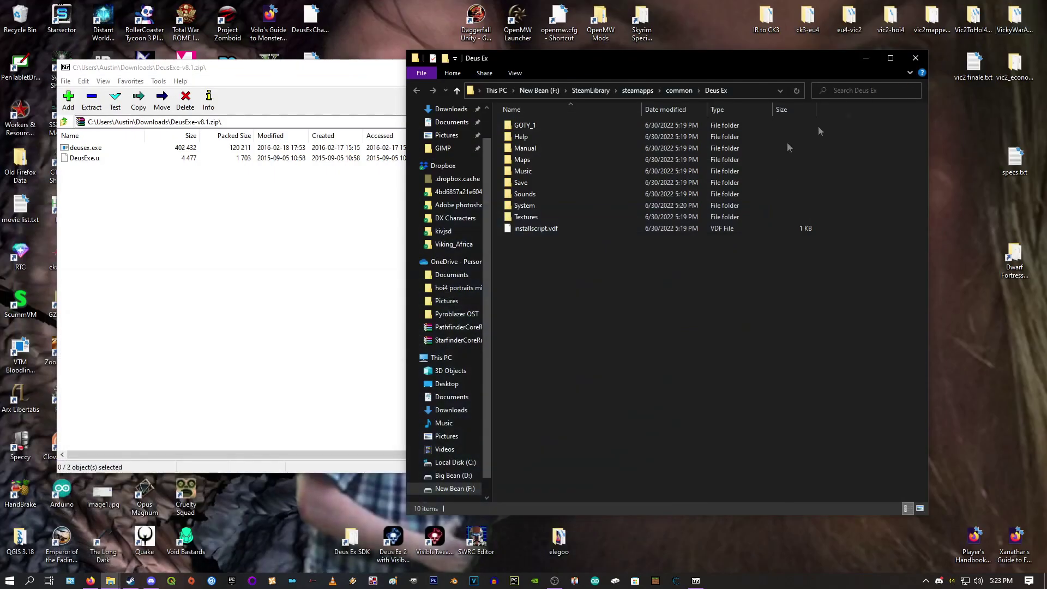
left_click(528, 209)
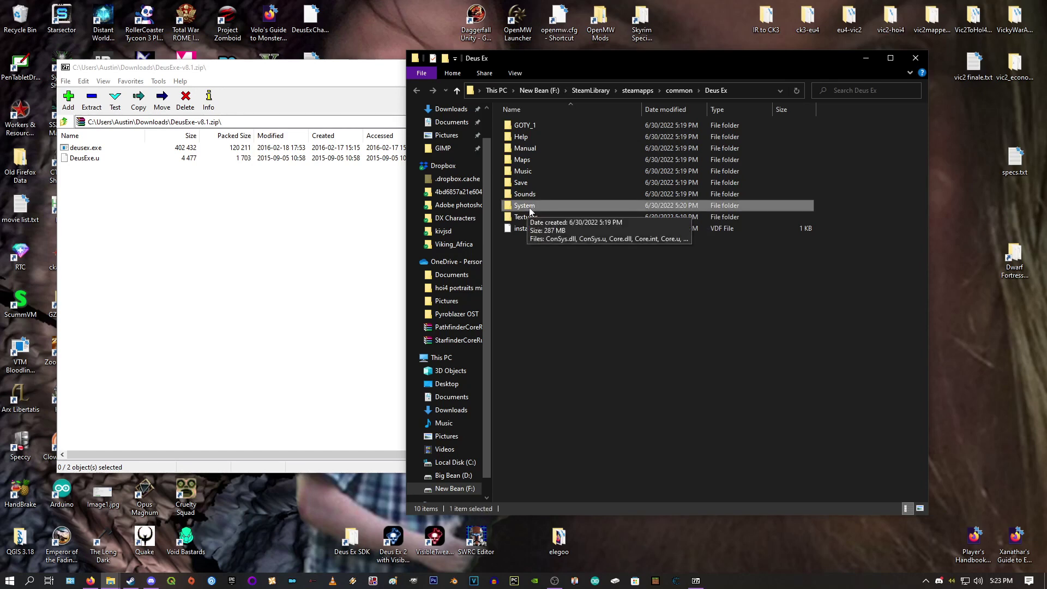
double_click(530, 211)
left_click(301, 78)
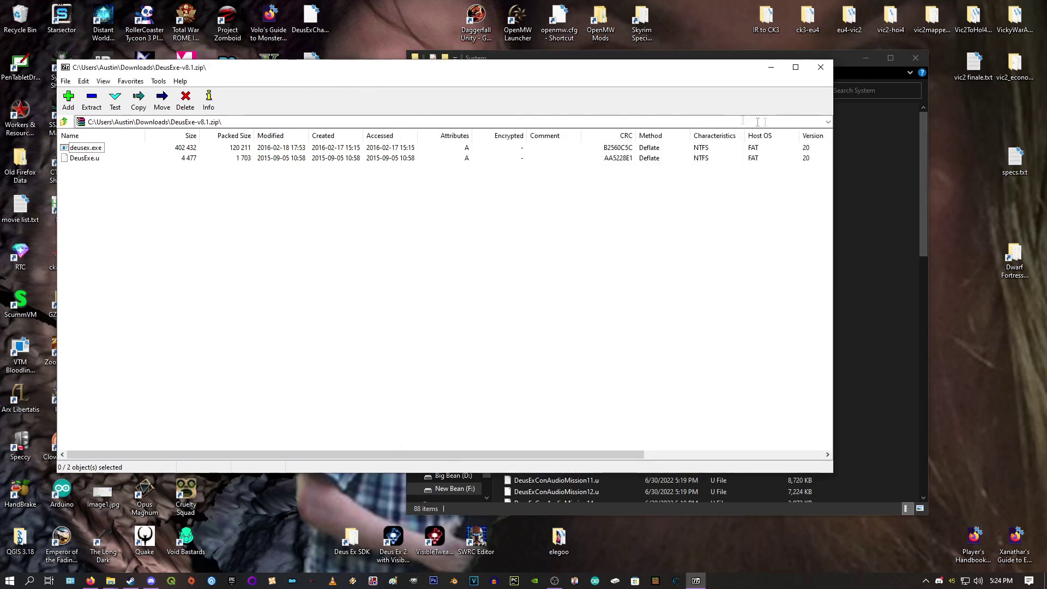
left_click_drag(102, 191, 884, 239)
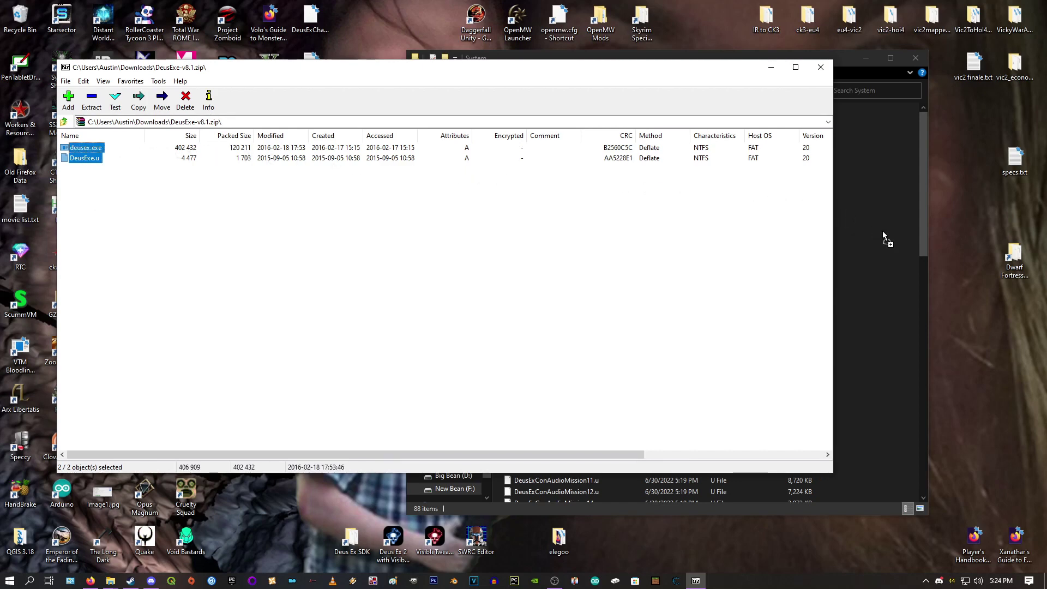
left_click_drag(882, 231, 883, 231)
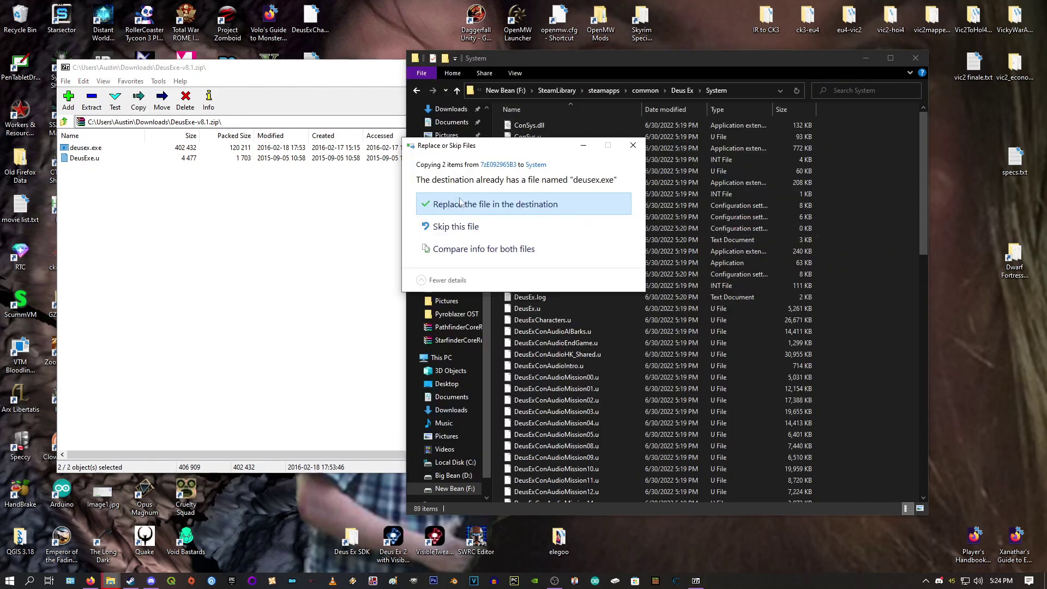
left_click(468, 204)
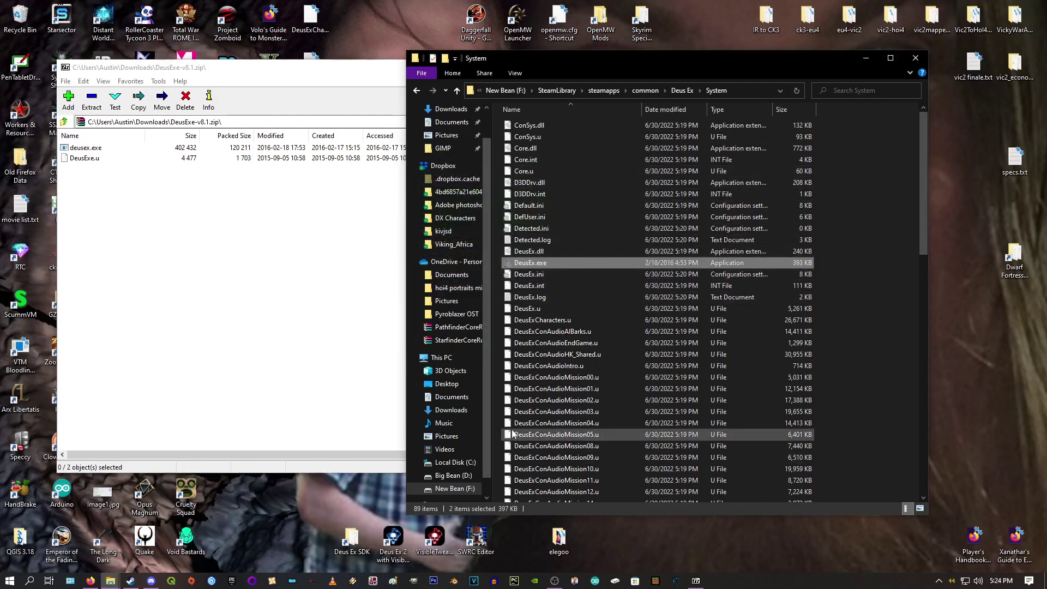
left_click(822, 350)
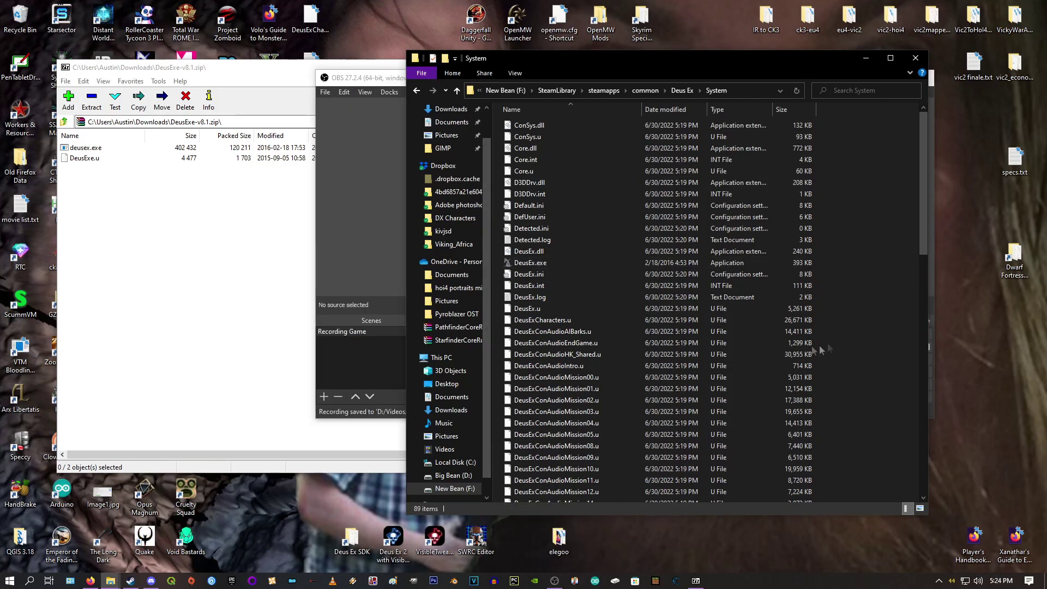
Launch Deus Ex from Steam to confirm Deus Exe Launcher 8.1.0.0 appears, then close it.
left_click(132, 582)
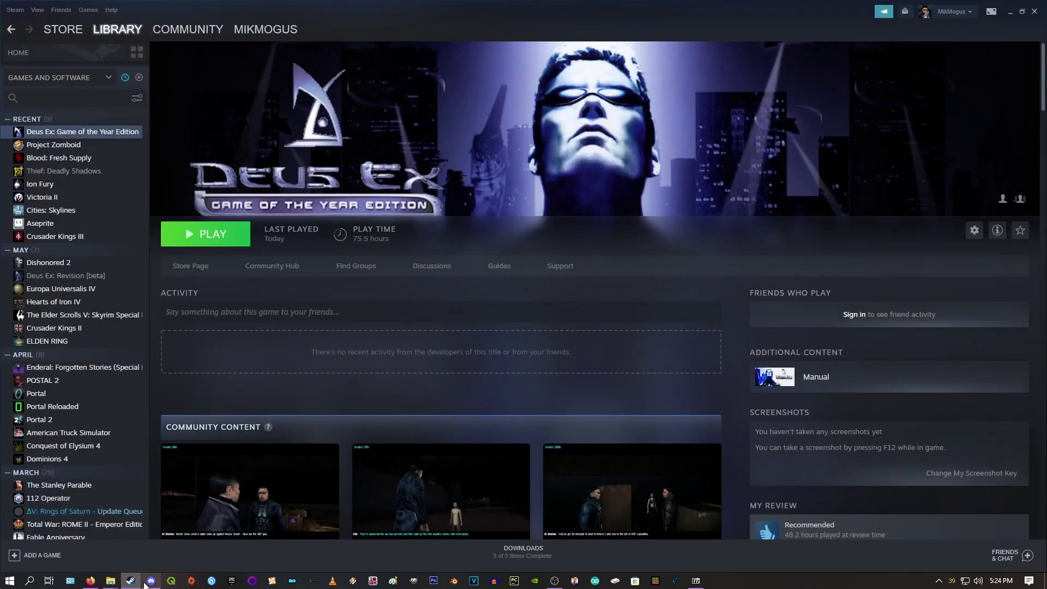
left_click(216, 247)
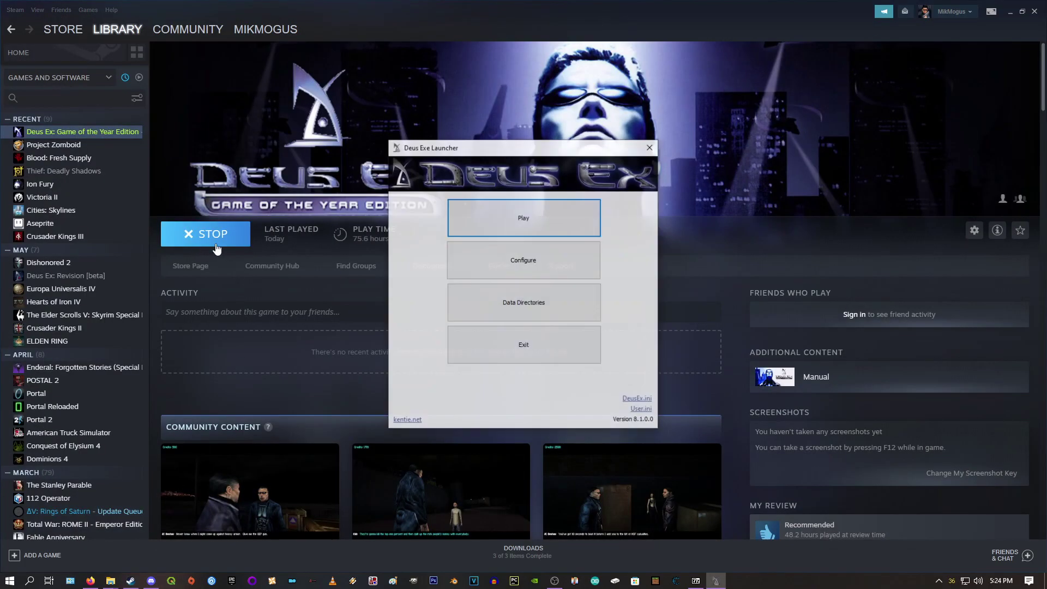
left_click_drag(541, 149, 485, 104)
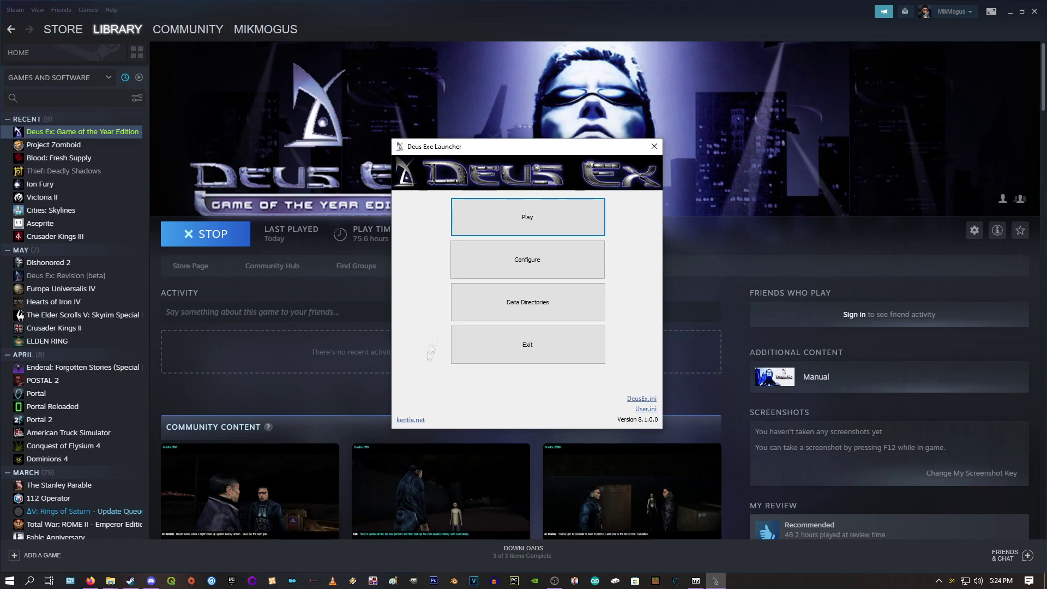
left_click(654, 146)
Minimize Steam, the System folder and OBS, and close the 7-Zip archive window.
left_click(1010, 11)
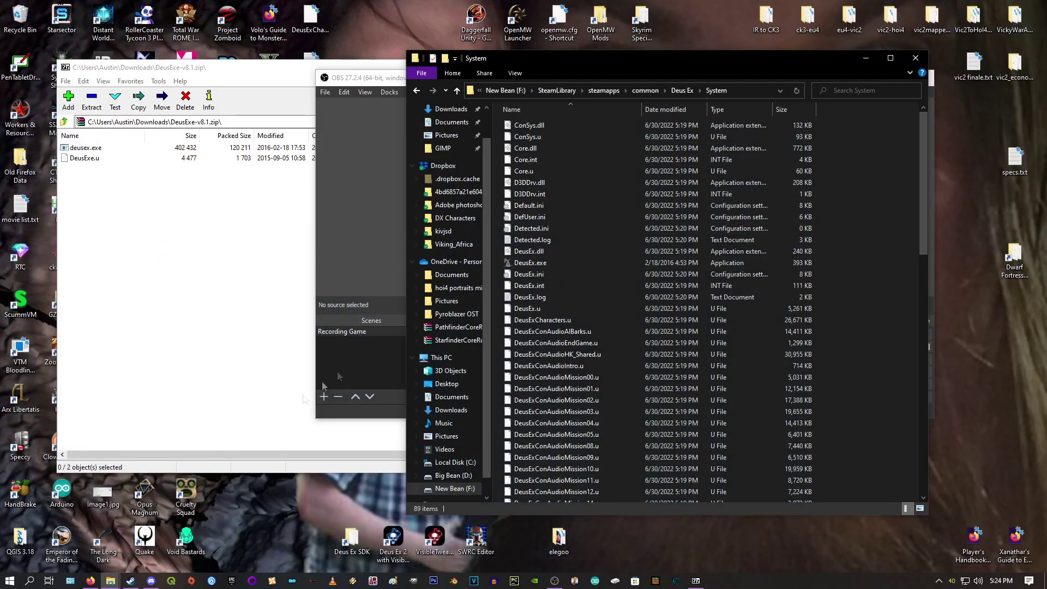
left_click(866, 59)
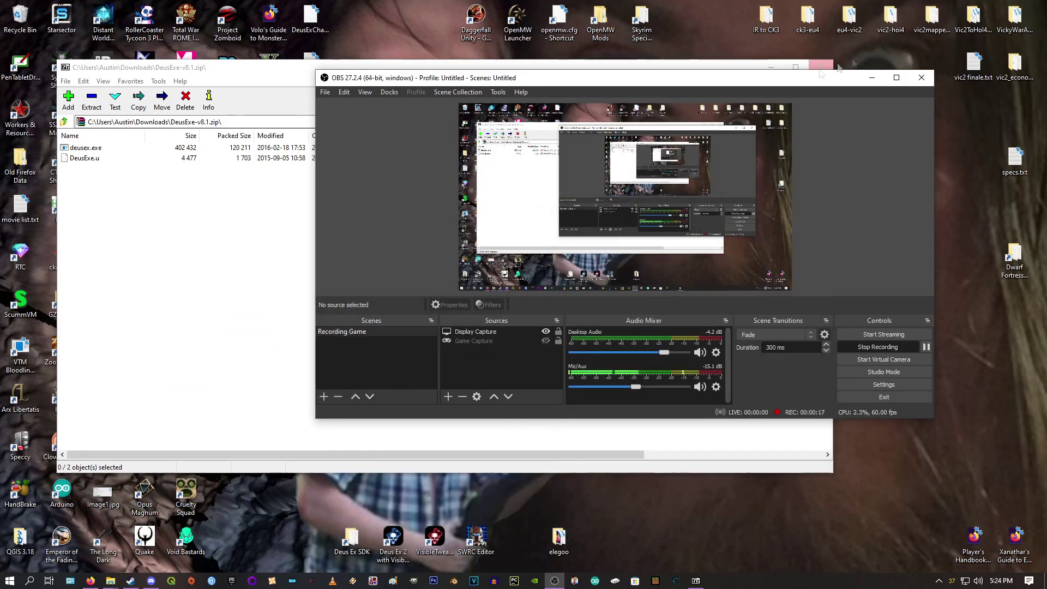
left_click(873, 78)
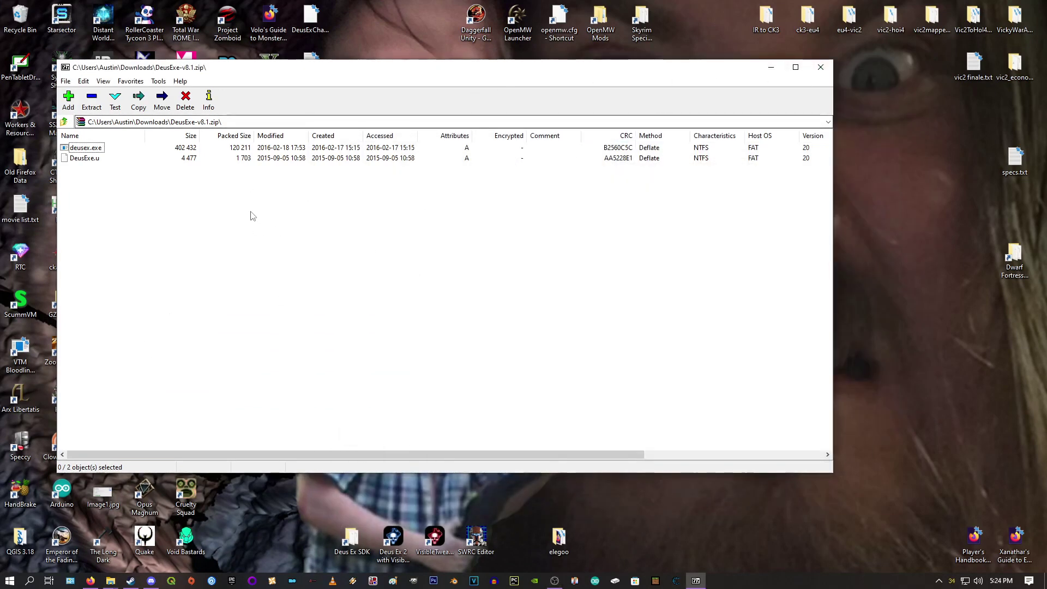
left_click(821, 67)
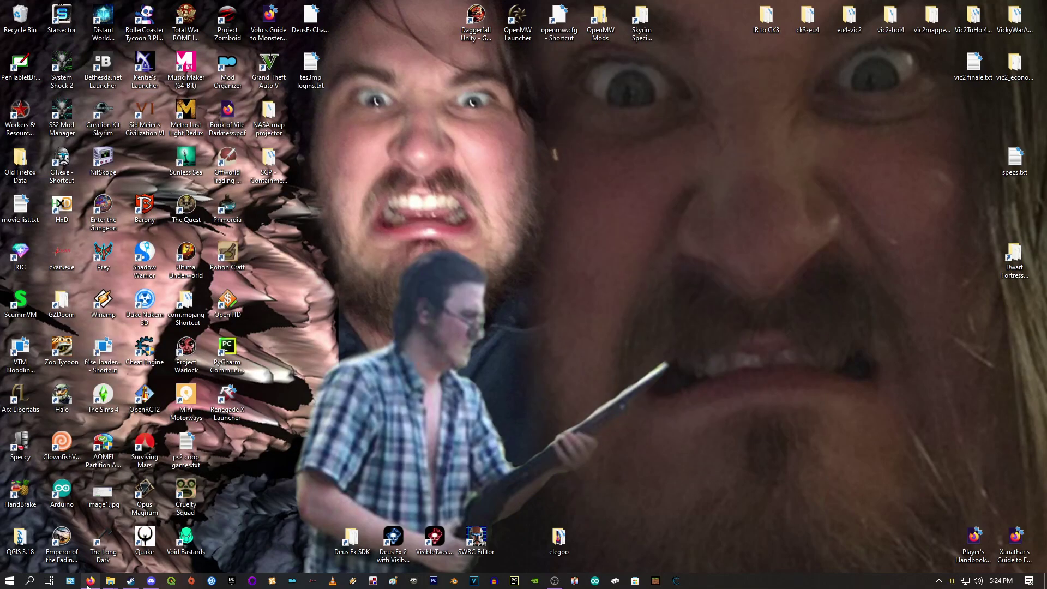
On the Direct3D 10 renderer page, download dxwebsetup(1).exe and launch the DirectX installer.
left_click(91, 581)
left_click(289, 12)
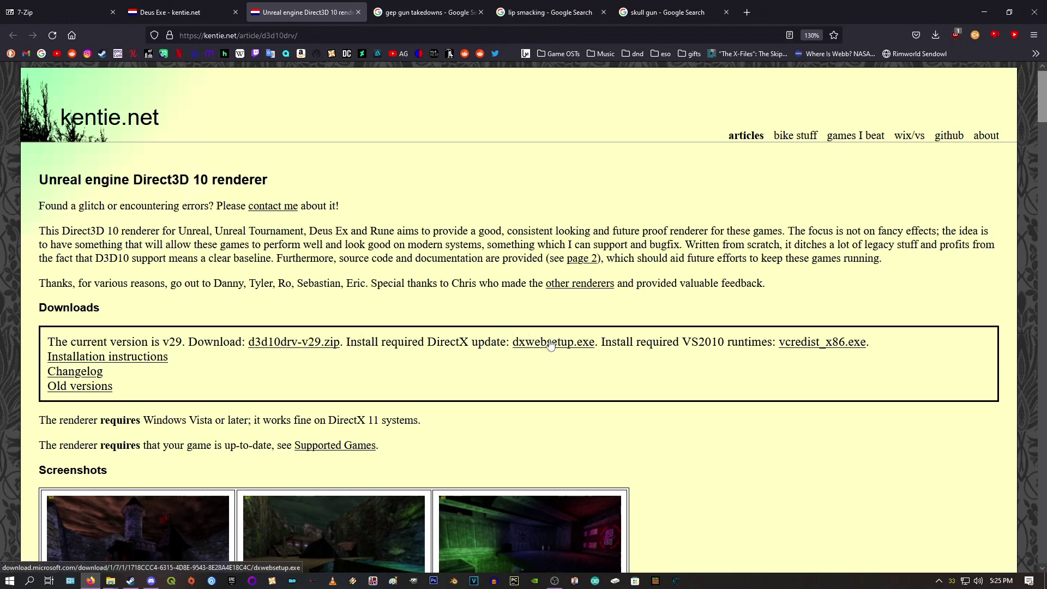
left_click_drag(348, 342, 500, 341)
left_click(500, 340)
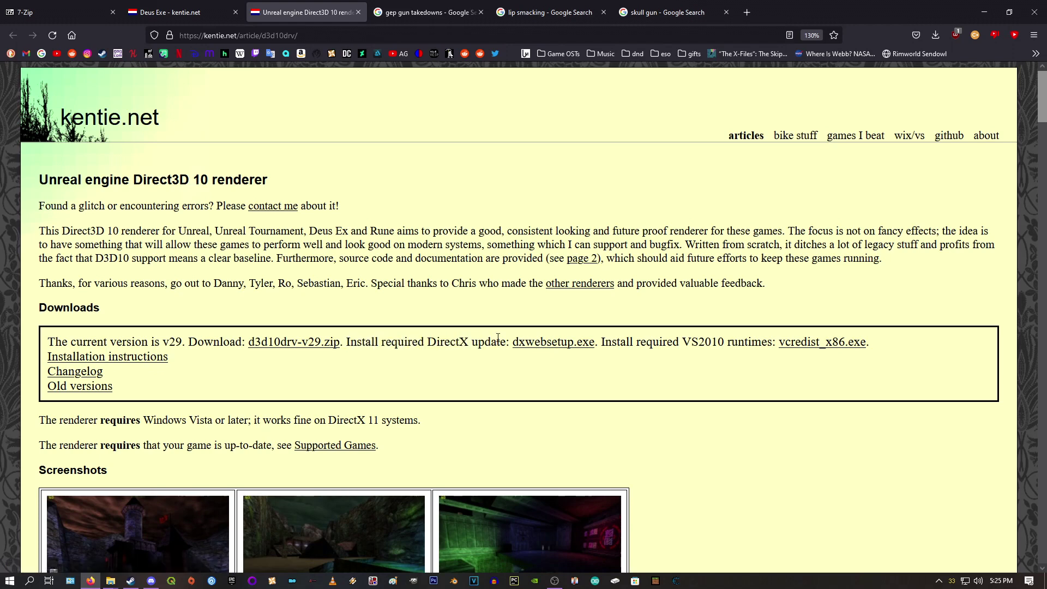
left_click(569, 343)
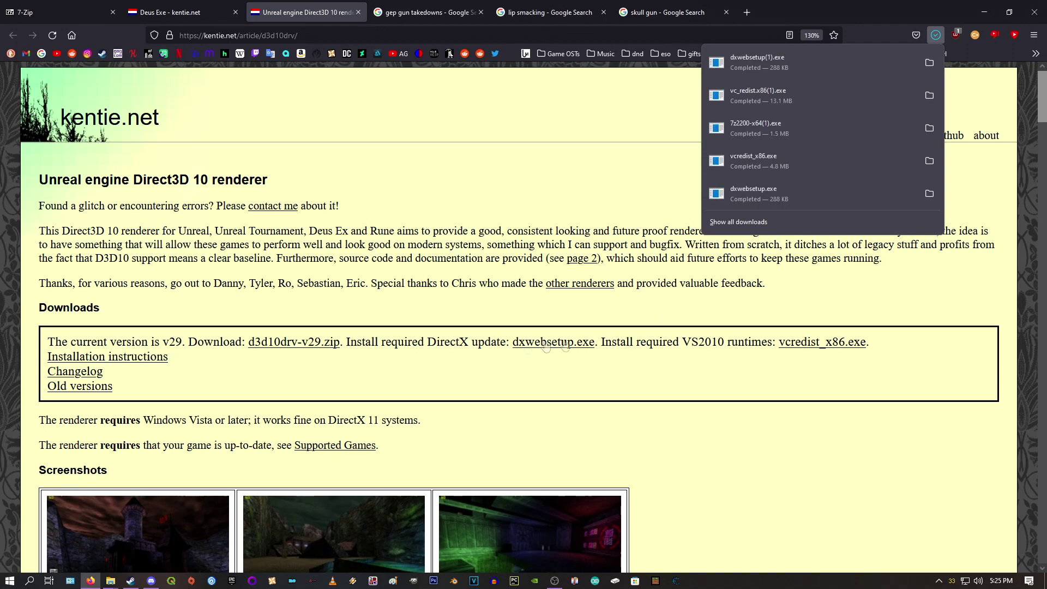
left_click(768, 57)
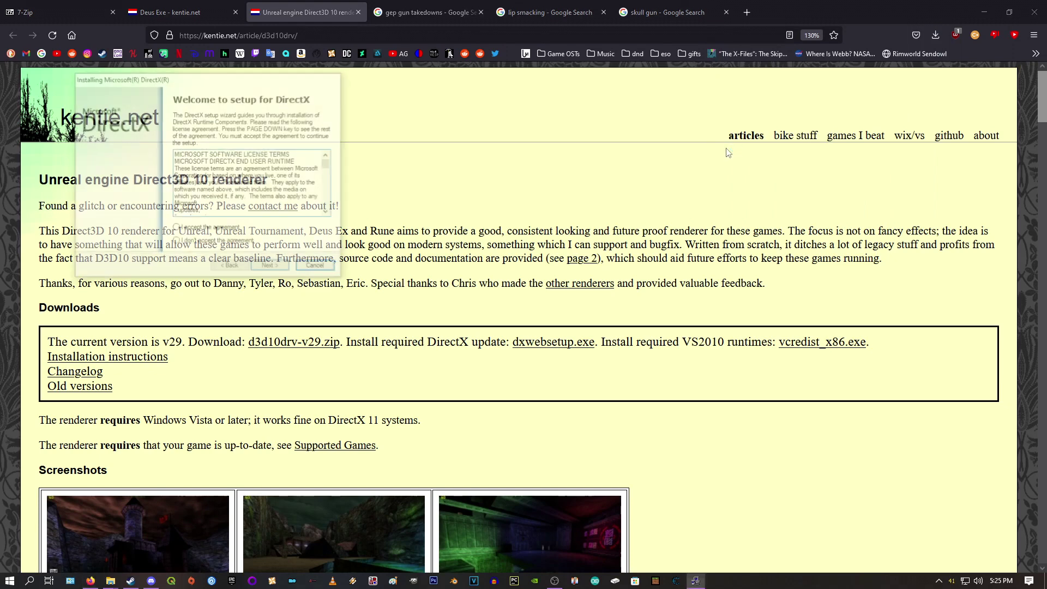
Accept the DirectX licence, skip the Bing Bar, and finish setup since newer DirectX exists.
left_click(177, 229)
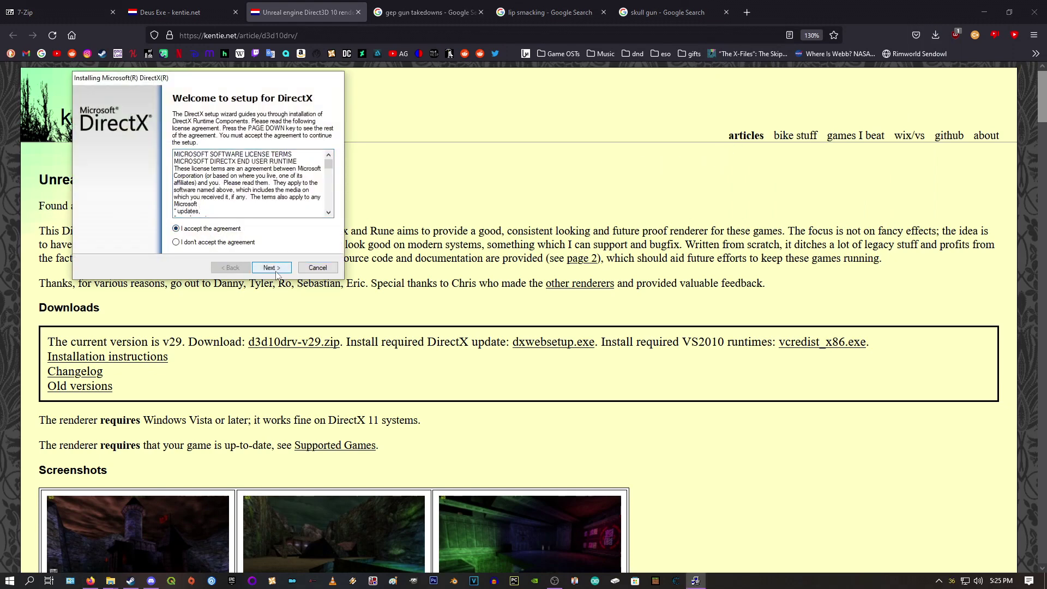
left_click(272, 268)
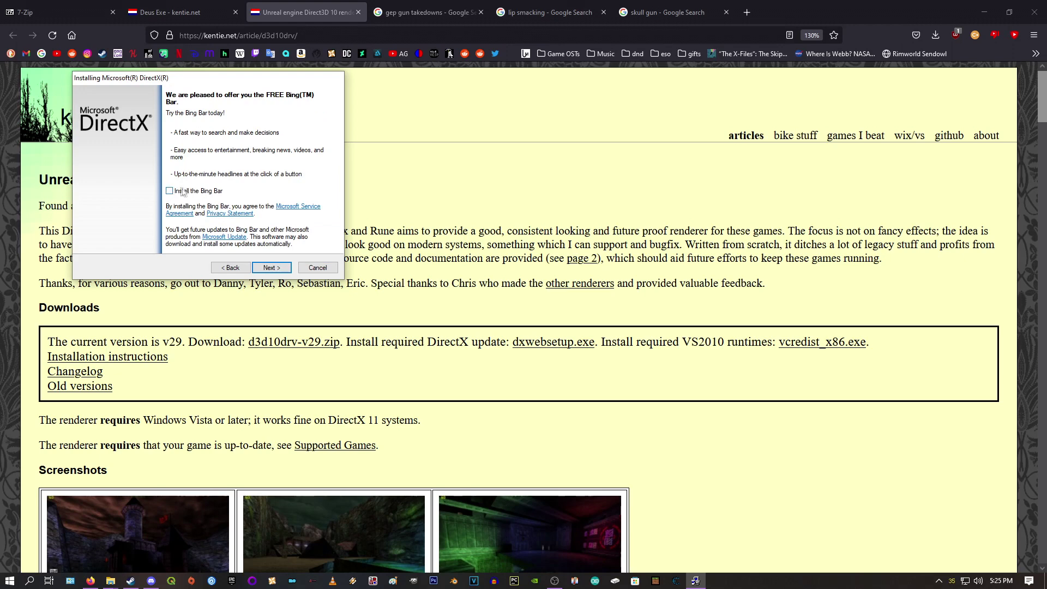
left_click_drag(211, 78, 371, 94)
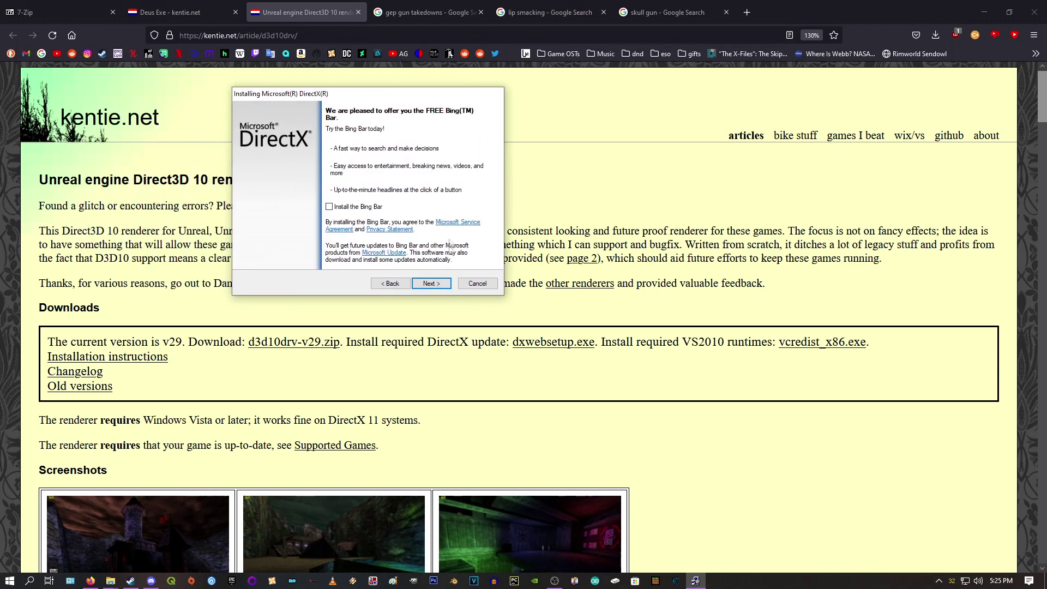
left_click(438, 283)
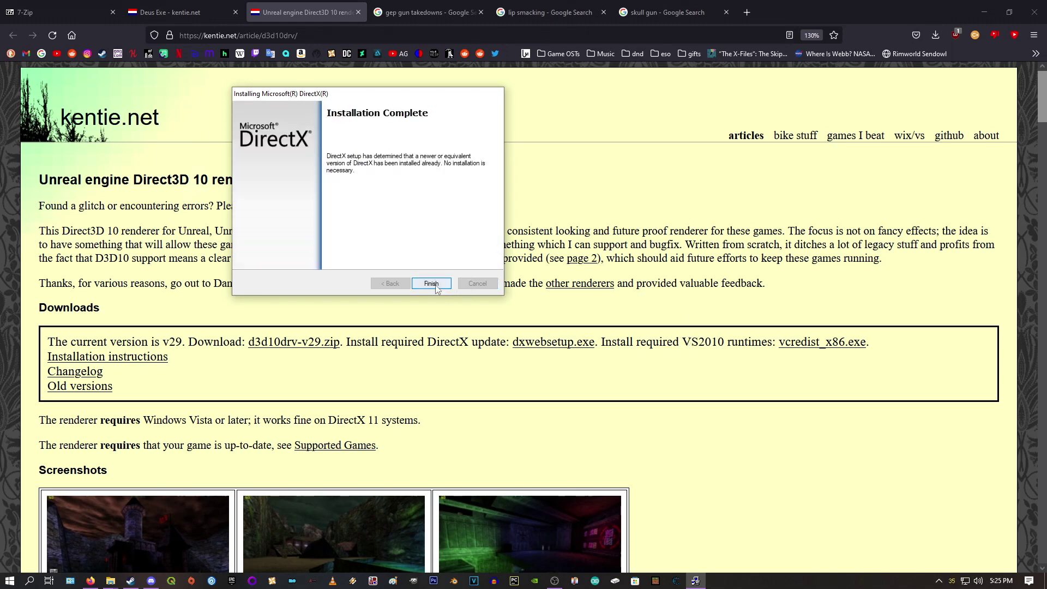
left_click(431, 283)
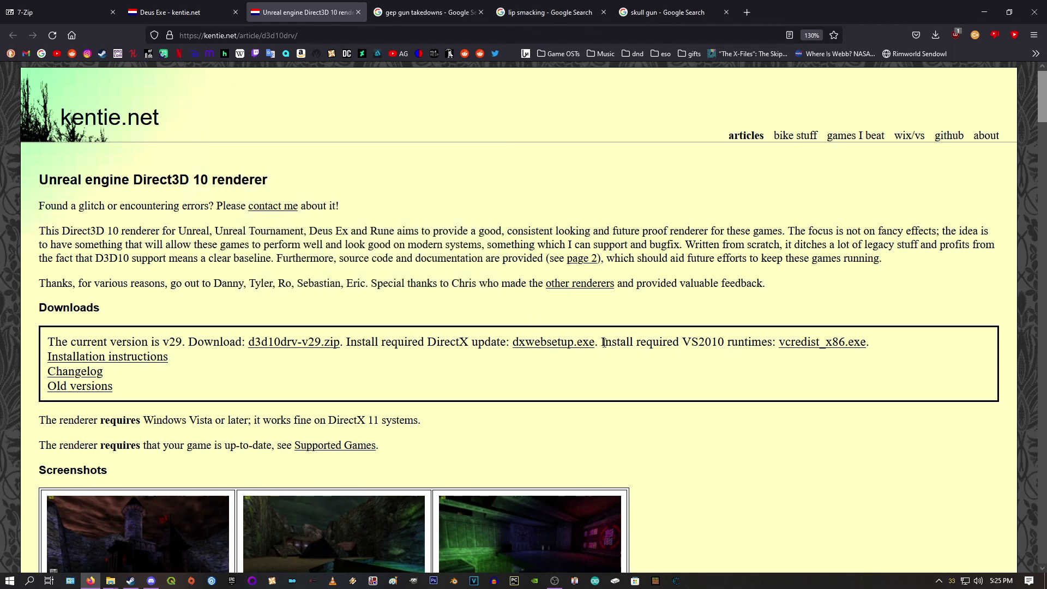
Download the Visual C++ 2010 x86 runtime installer from the kentie.net VS2010 runtimes line.
left_click_drag(602, 342, 773, 343)
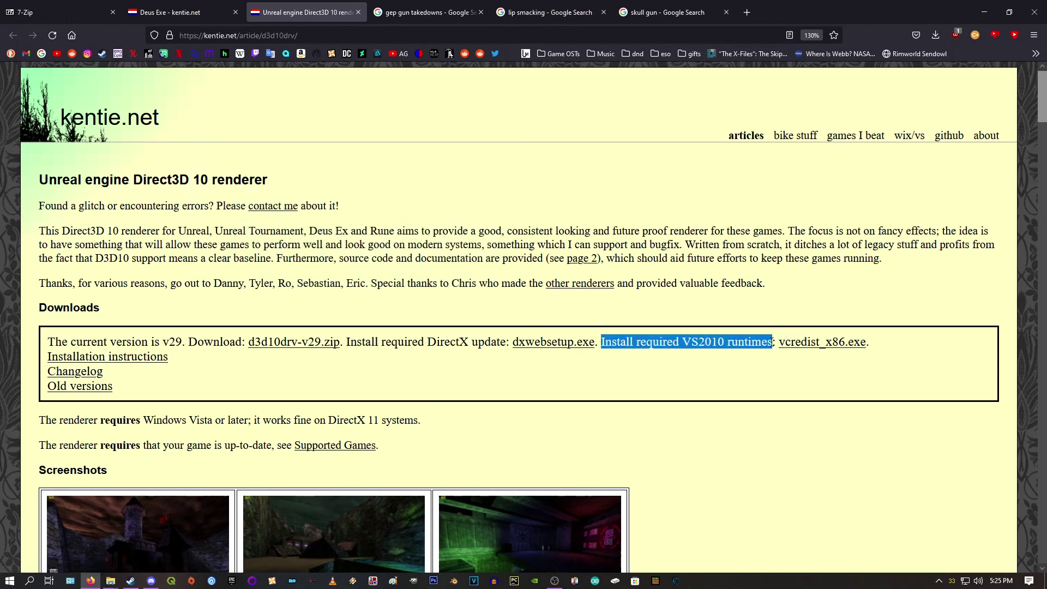
left_click(728, 342)
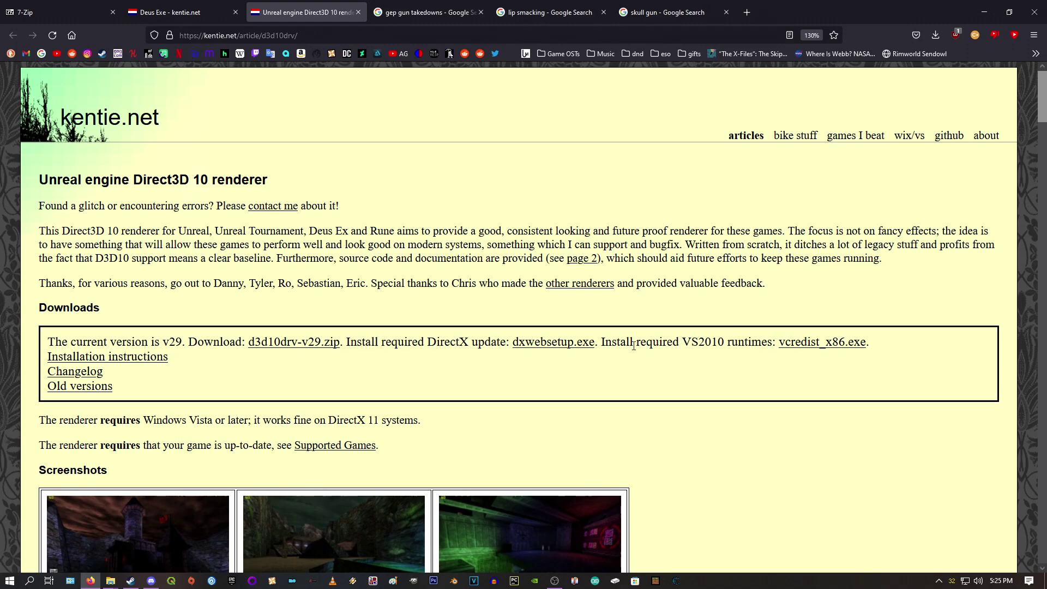
left_click_drag(602, 342, 759, 342)
left_click(762, 337)
left_click(816, 343)
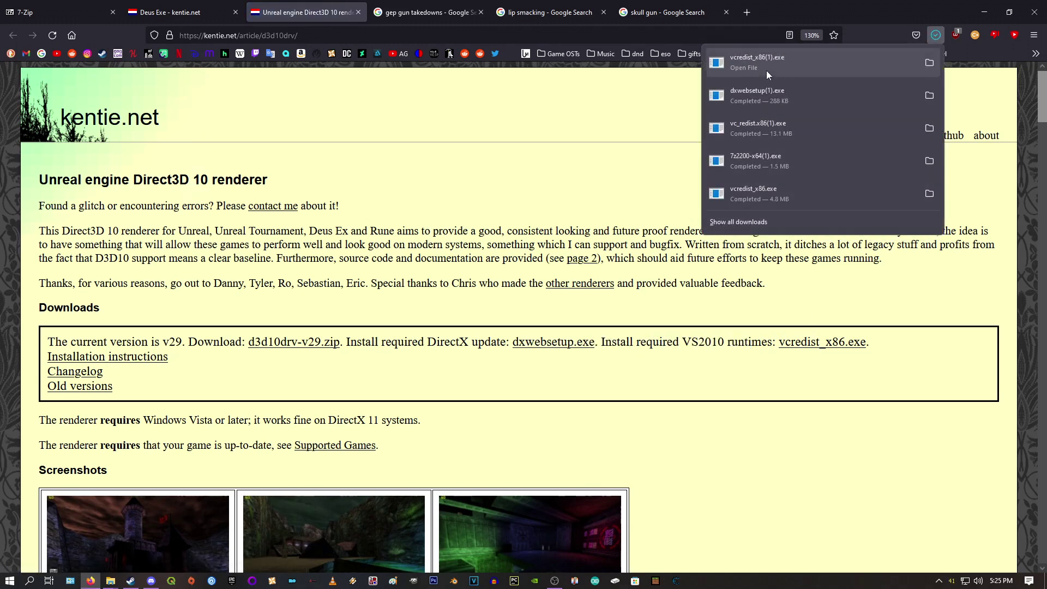
Run vcredist_x86.exe and repair the Visual C++ 2010 x86 Redistributable.
left_click(772, 67)
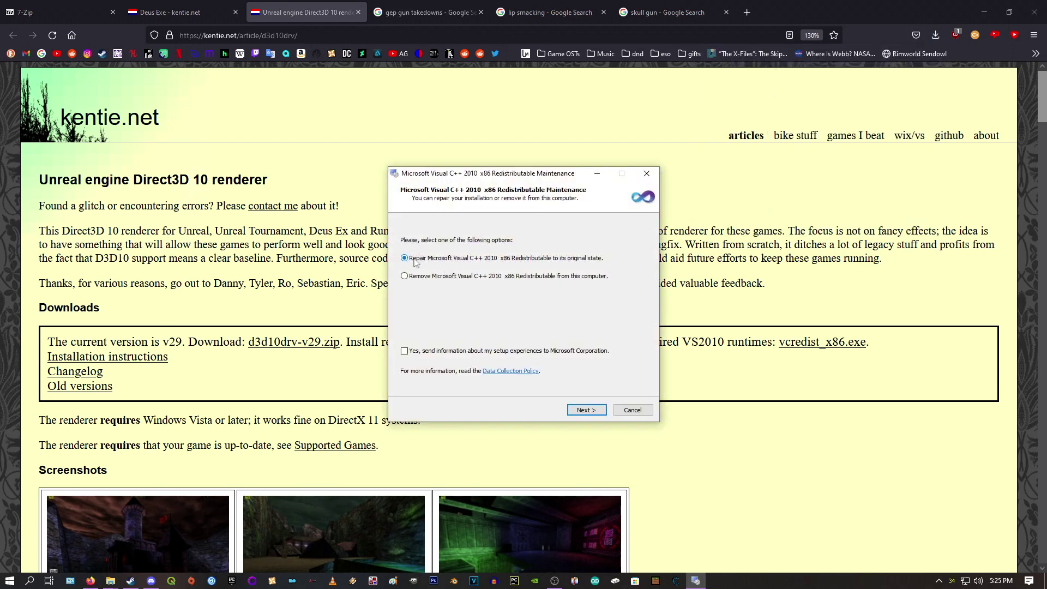
left_click(581, 411)
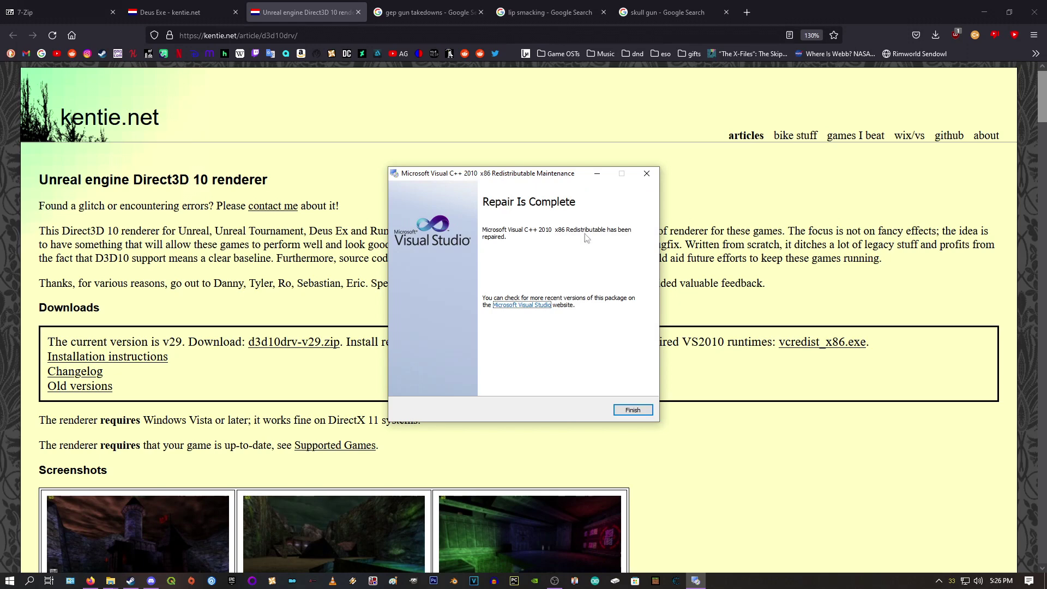
left_click(634, 411)
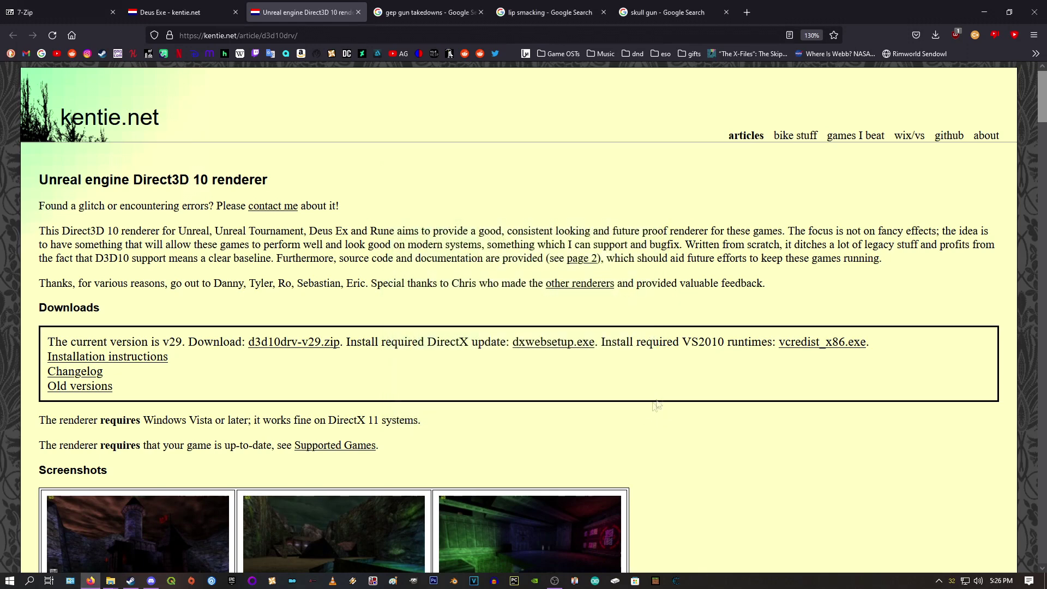
Download d3d10drv-v29.zip and select it in the Downloads folder in File Explorer.
left_click(283, 349)
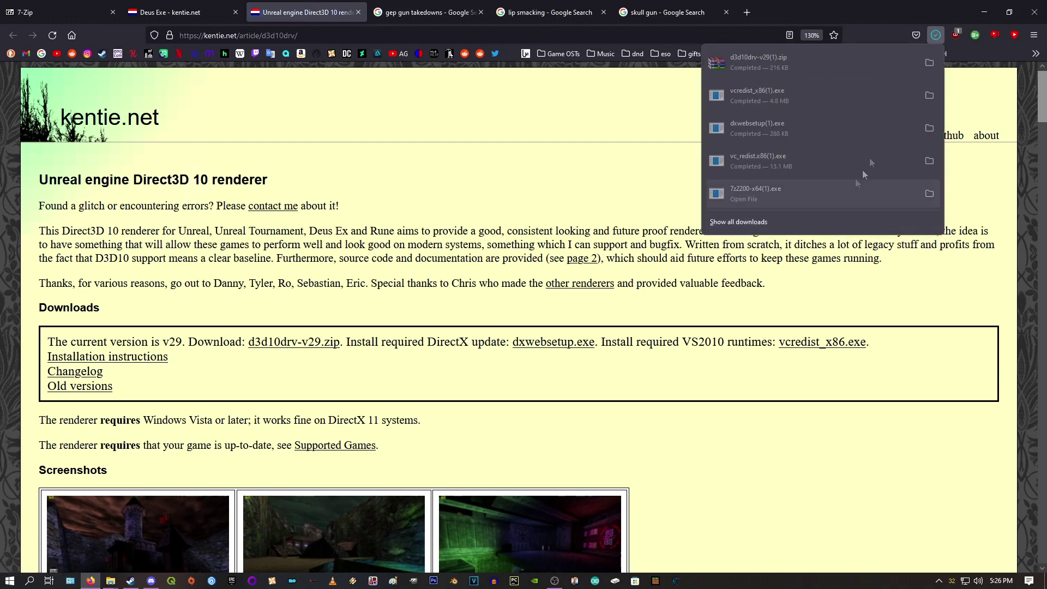
left_click(994, 6)
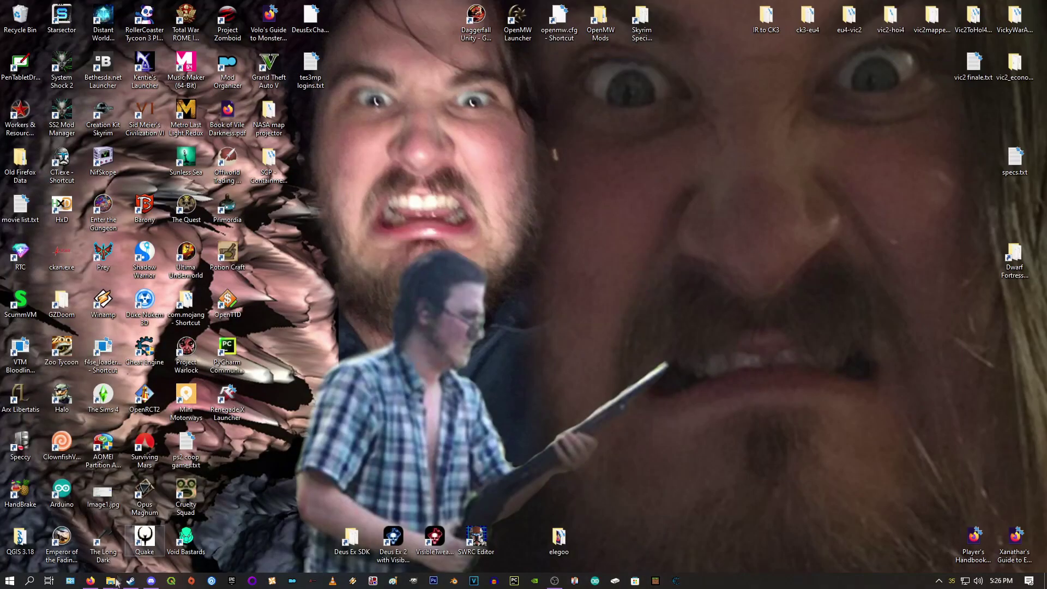
mouse_move(109, 586)
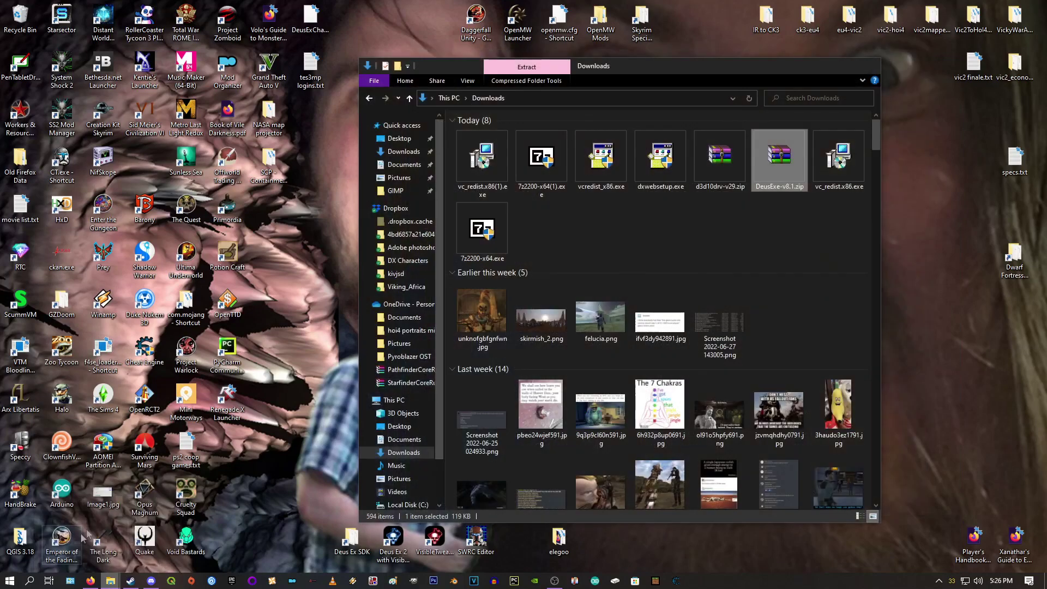
left_click(72, 537)
left_click(695, 230)
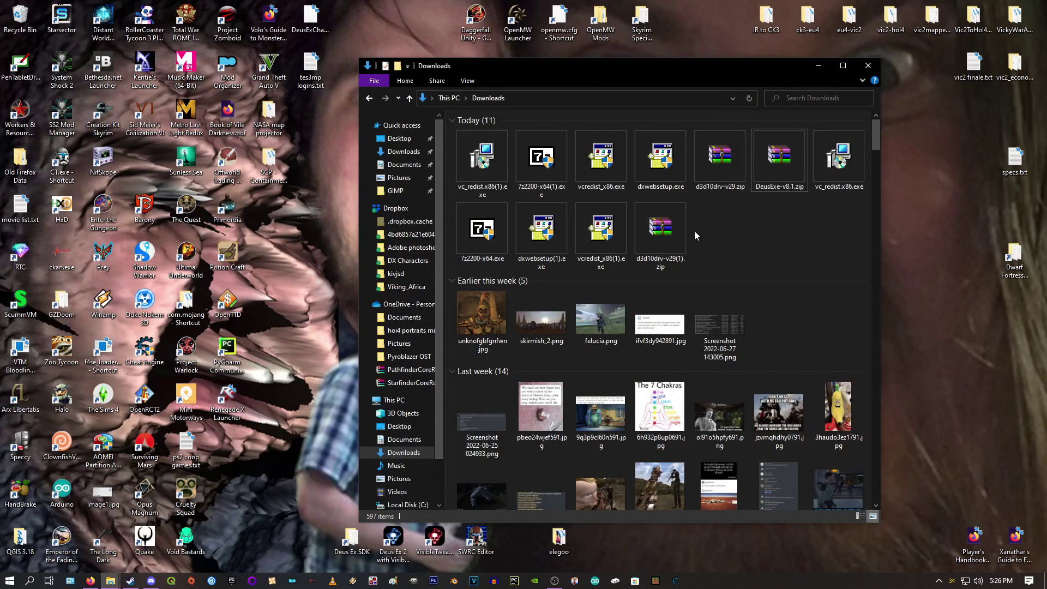
left_click(718, 155)
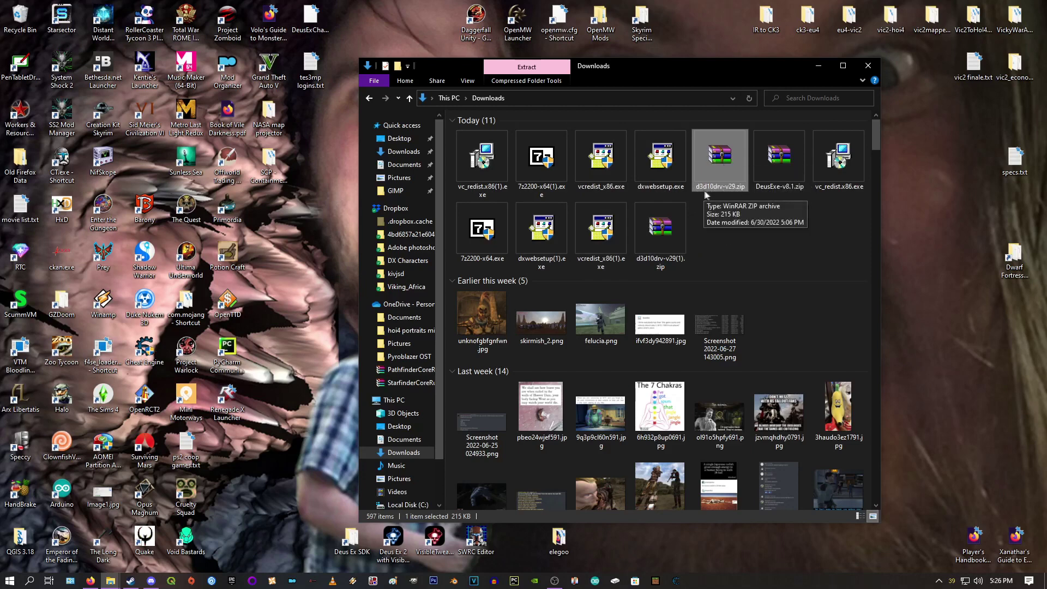
right_click(724, 161)
Open d3d10drv-v29.zip in 7-Zip and select d3d10drv, d3d10drv.dll and D3D10Drv.int in its DeusEx folder.
mouse_move(615, 239)
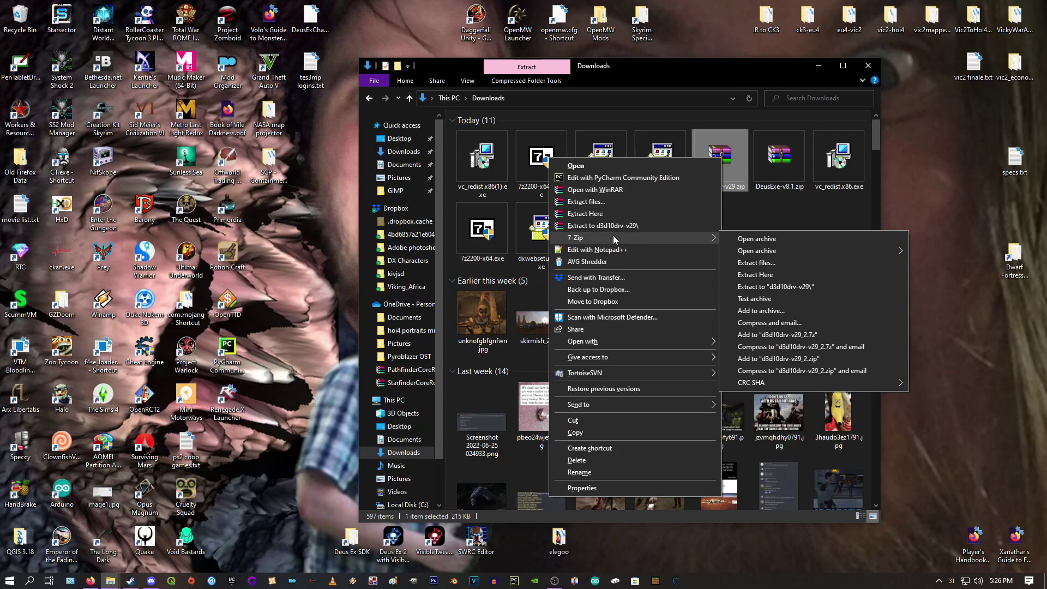
left_click(774, 241)
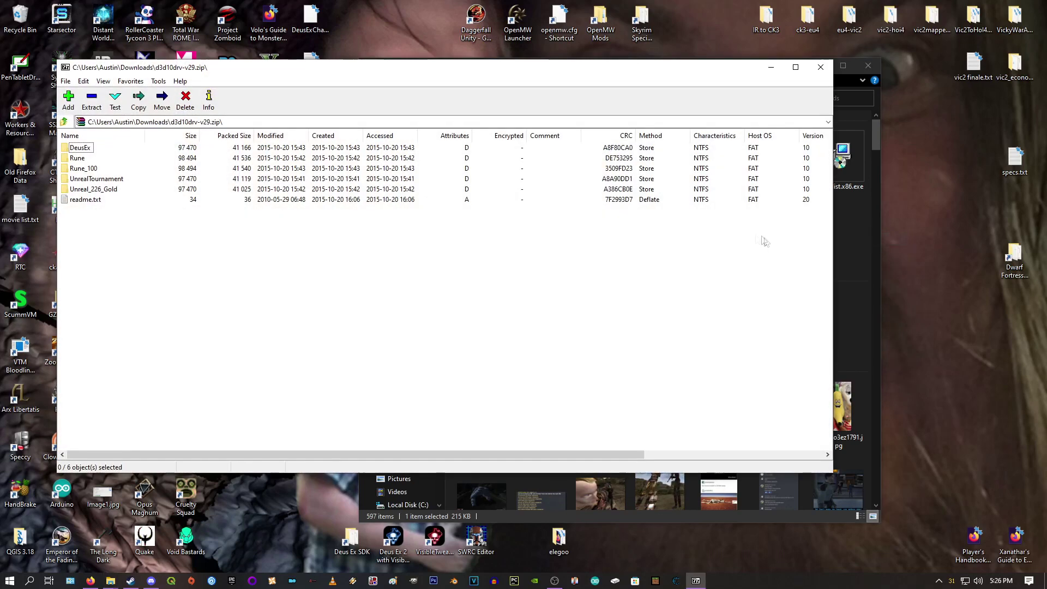
left_click(83, 167)
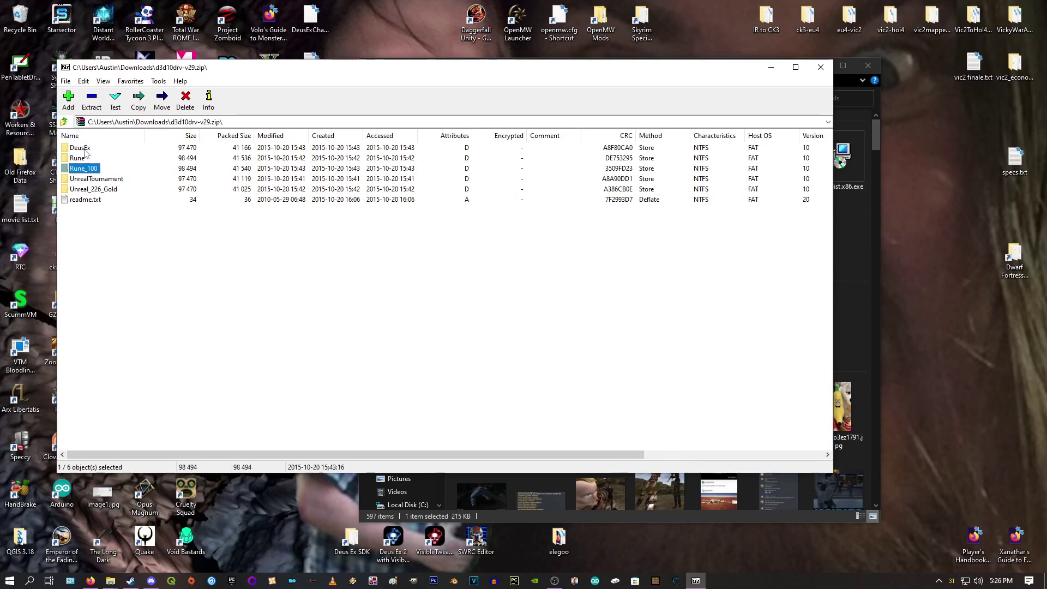
double_click(83, 152)
left_click_drag(109, 214, 78, 146)
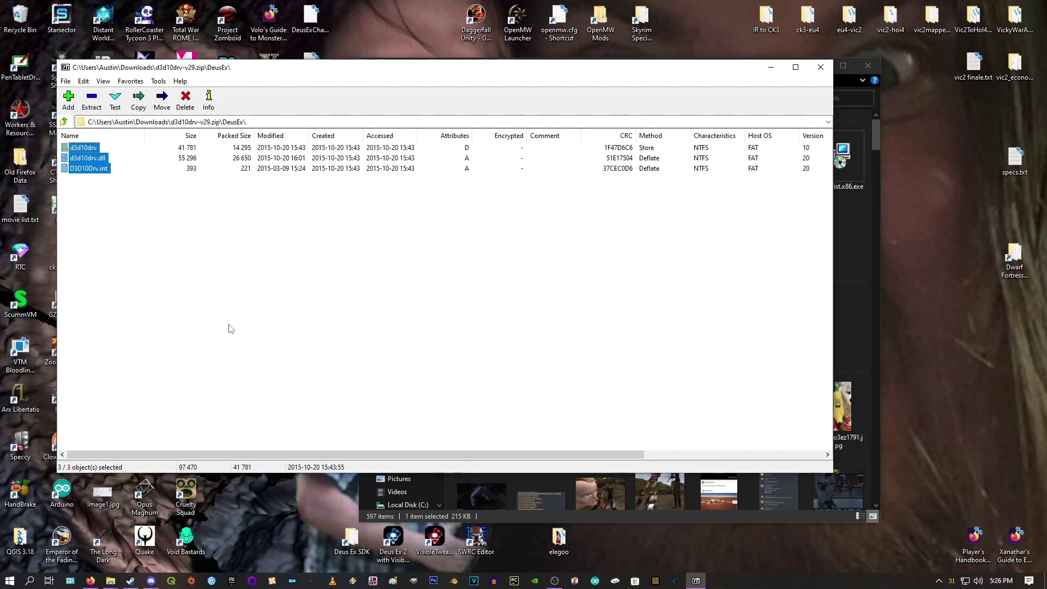
left_click(110, 581)
Copy d3d10drv, d3d10drv.dll and D3D10Drv.int from 7-Zip into the Deus Ex System folder.
left_click(147, 537)
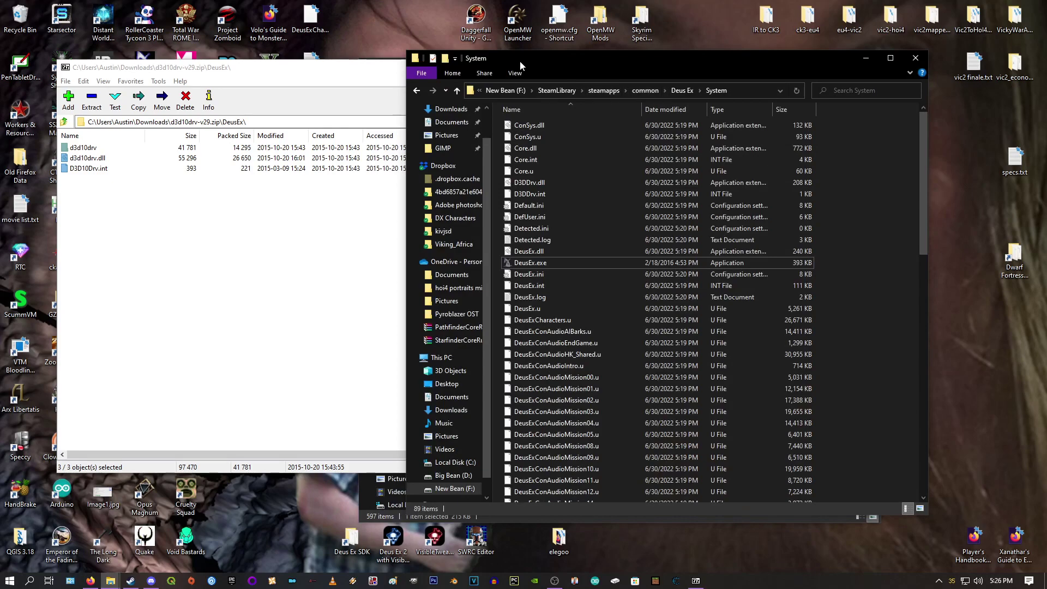
left_click_drag(521, 74, 613, 58)
left_click(221, 256)
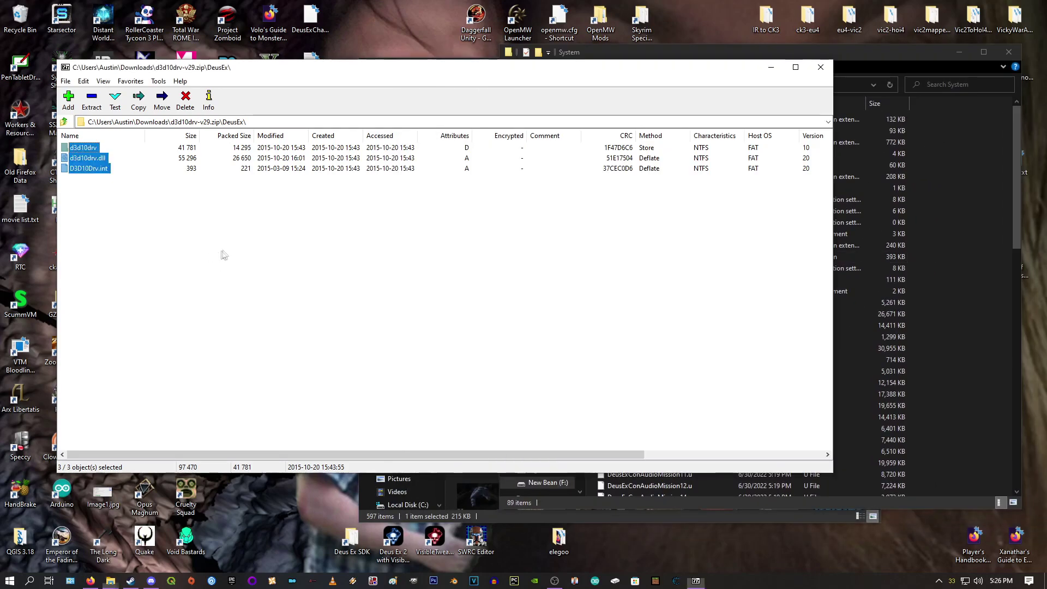
left_click_drag(125, 258, 953, 240)
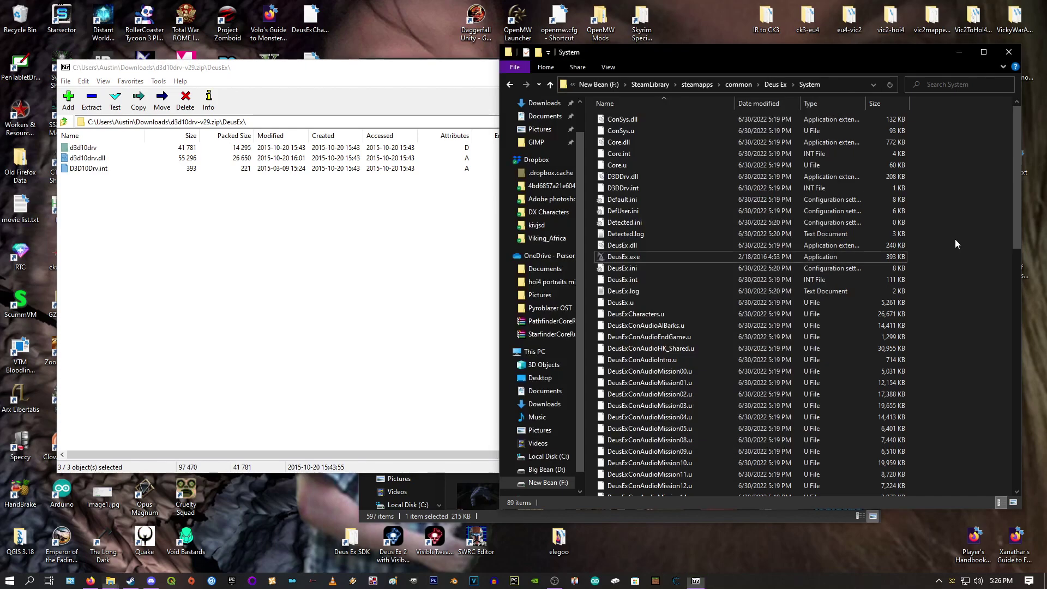
Close the System folder, 7-Zip and Downloads windows.
left_click(1009, 52)
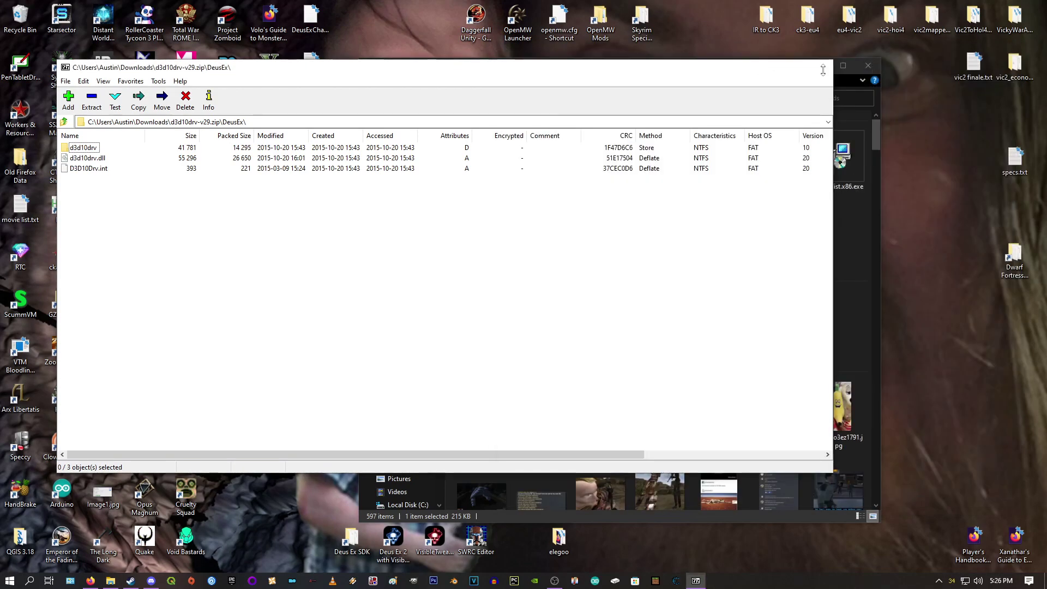
left_click(821, 66)
left_click(869, 65)
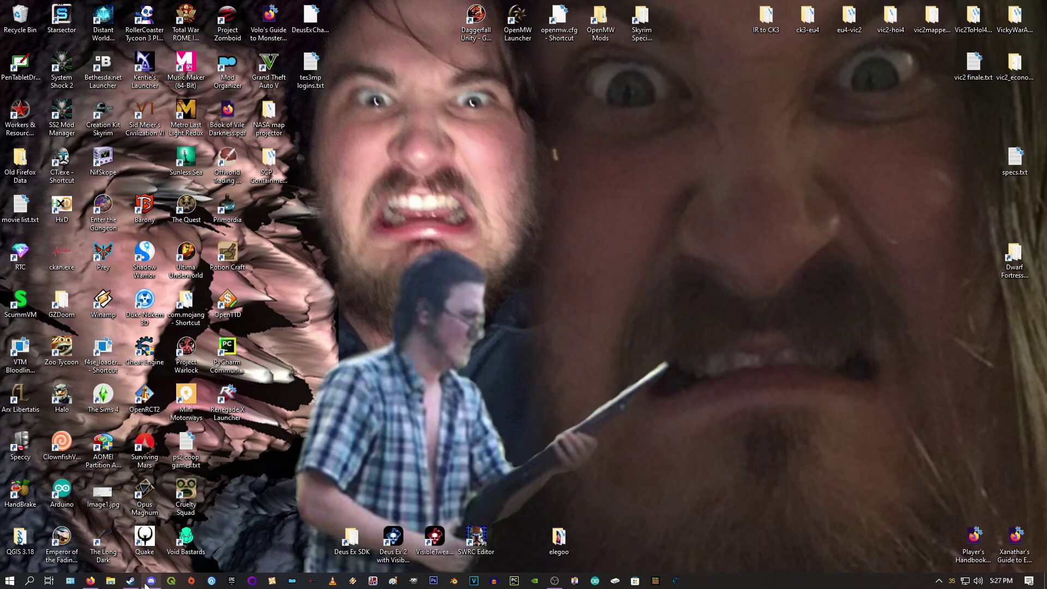
Set the Deus Exe launcher's renderer to Direct3D 10 Support and start Deus Ex from Steam.
left_click(131, 580)
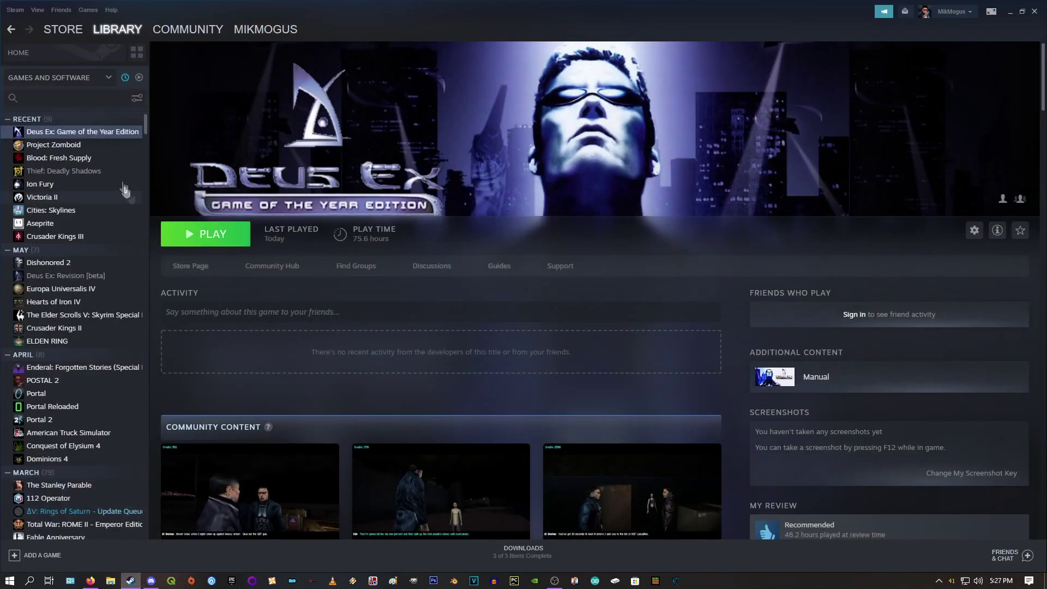
left_click(204, 240)
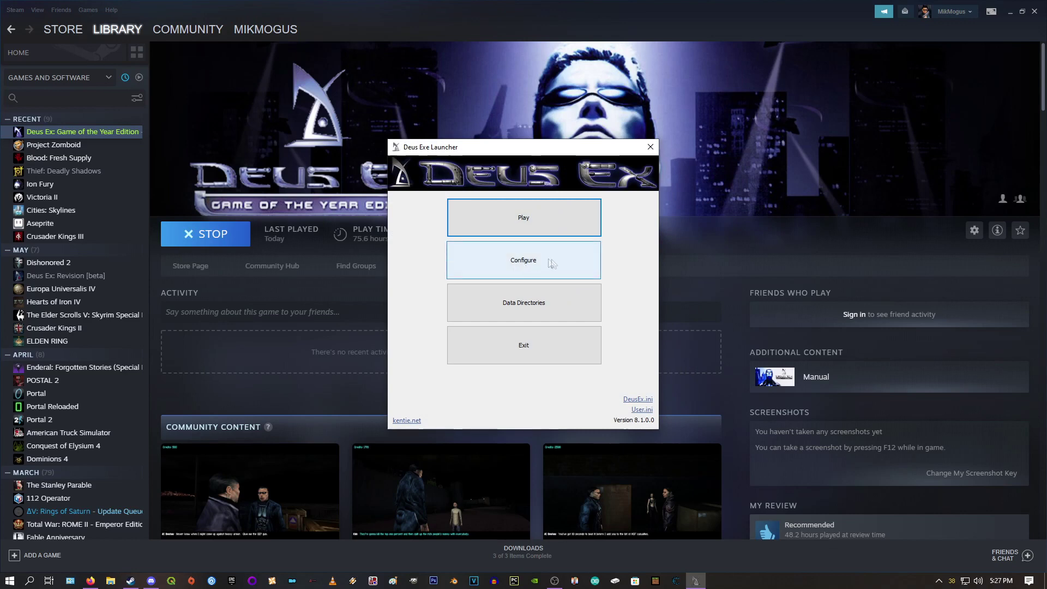
left_click(555, 264)
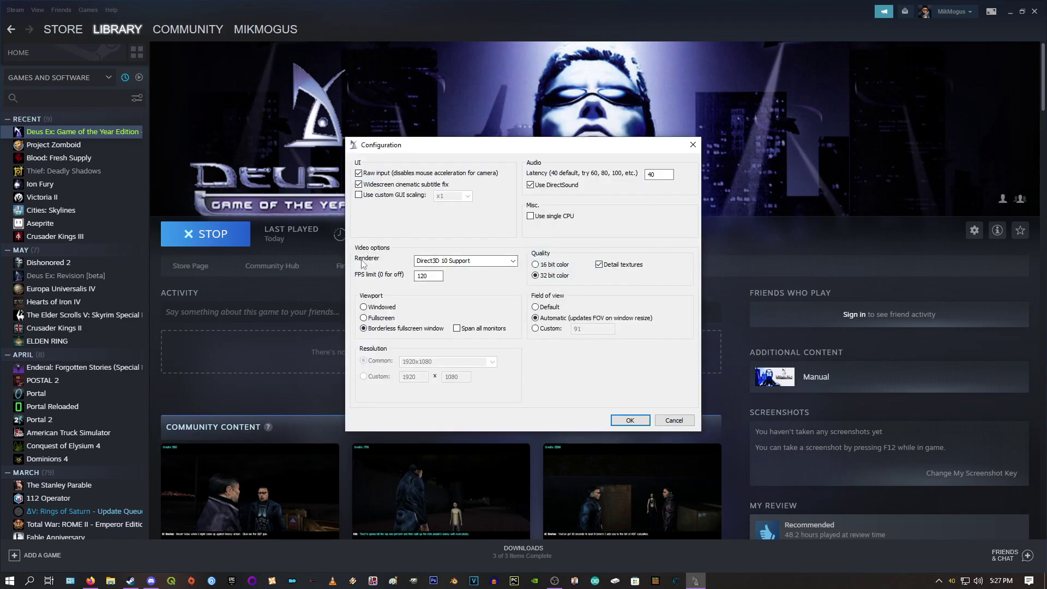
left_click(514, 261)
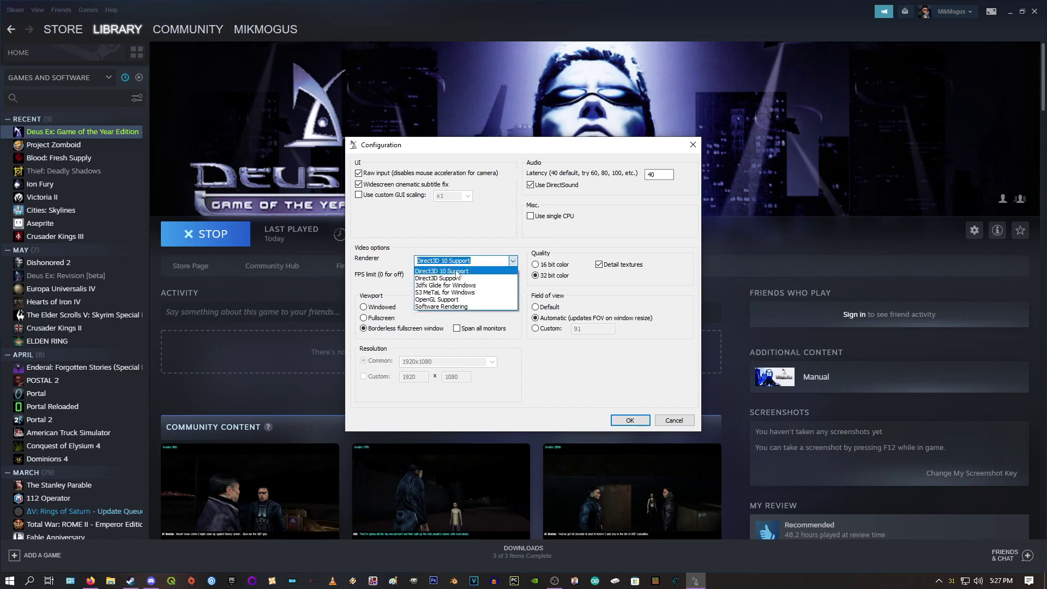
left_click(457, 271)
left_click(630, 421)
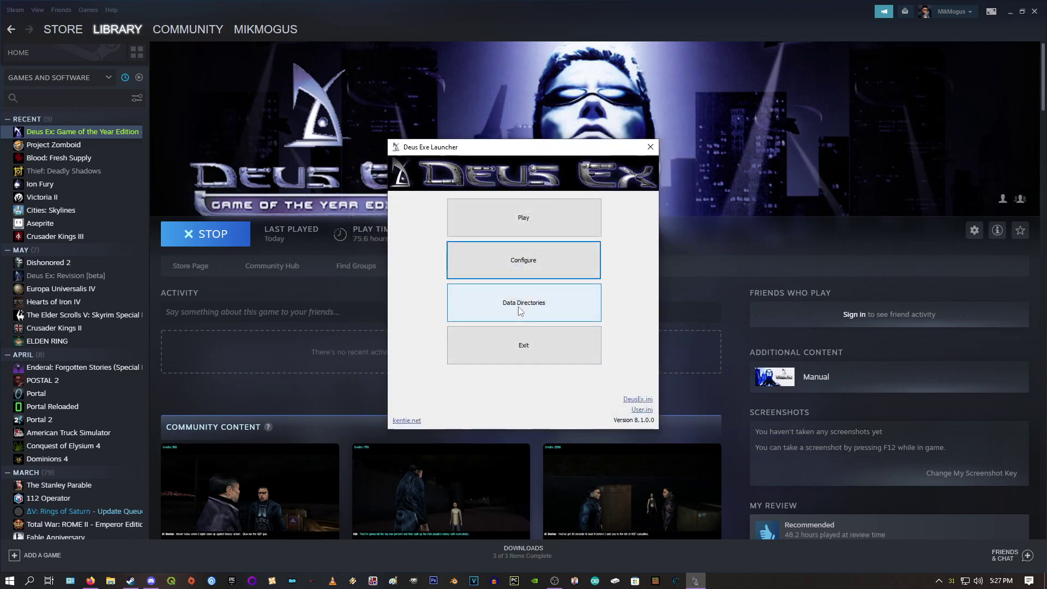
left_click(516, 225)
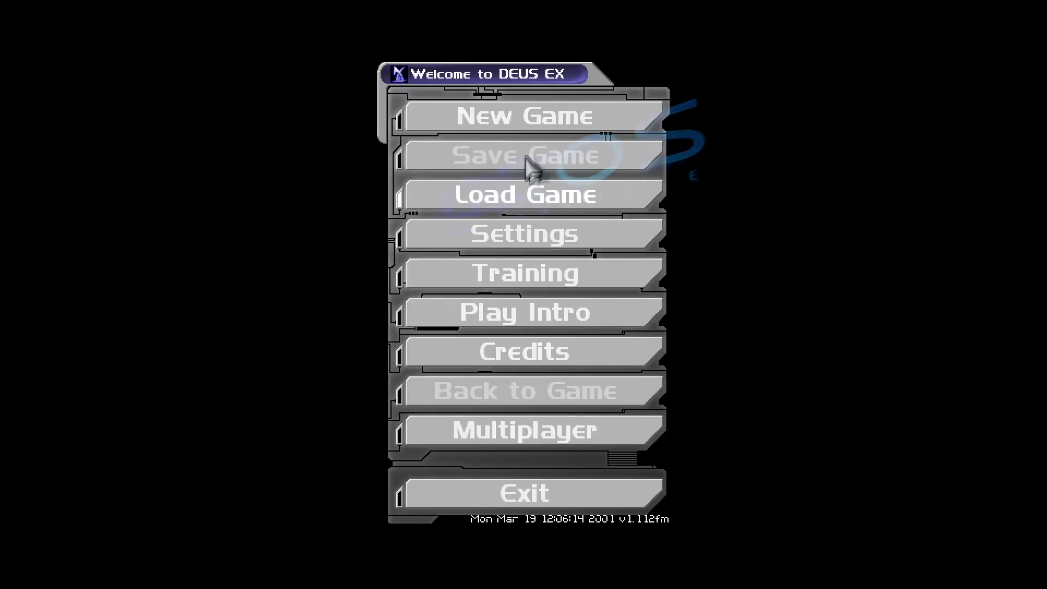
Start a new game on the chosen difficulty with the default character, then close the menu.
left_click(515, 117)
left_click(515, 246)
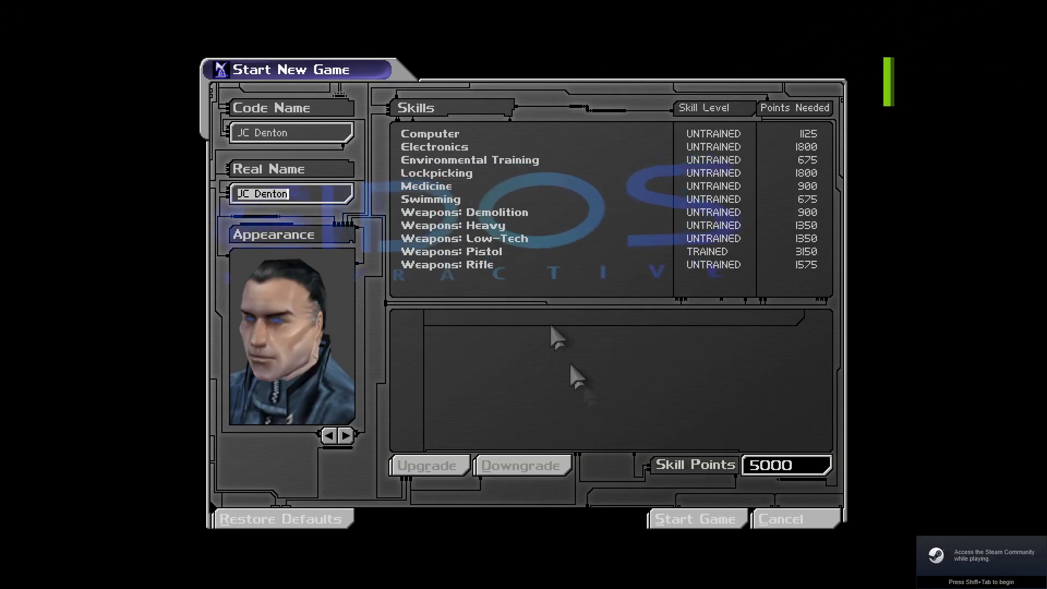
left_click(677, 521)
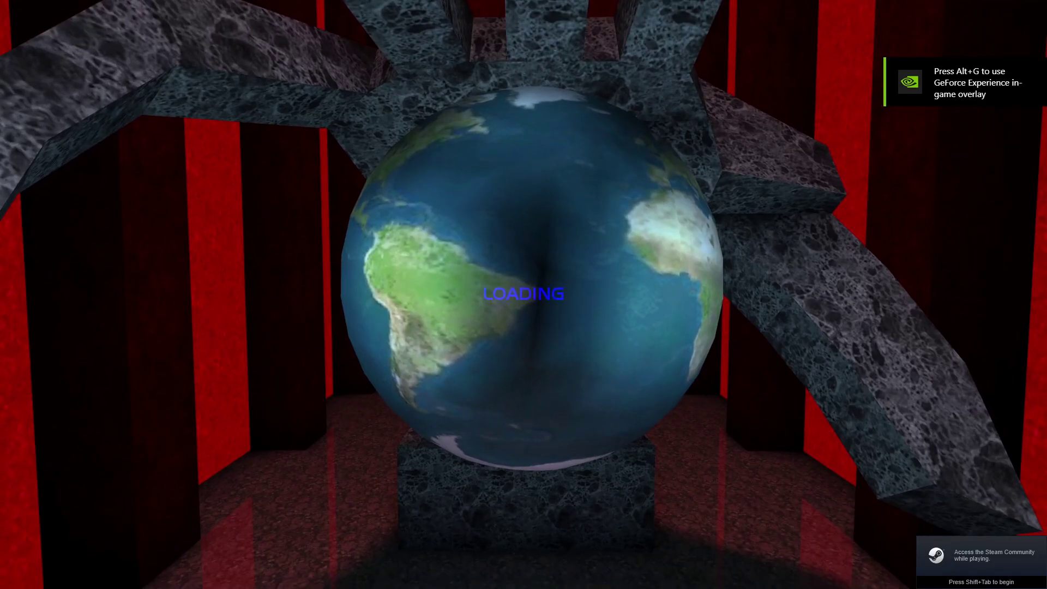
key("Escape")
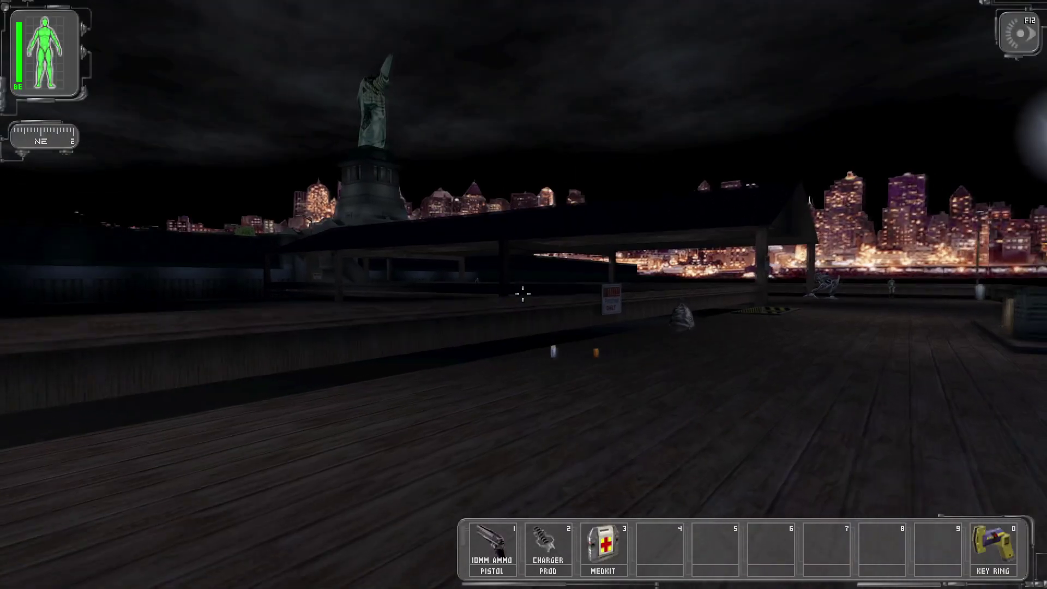